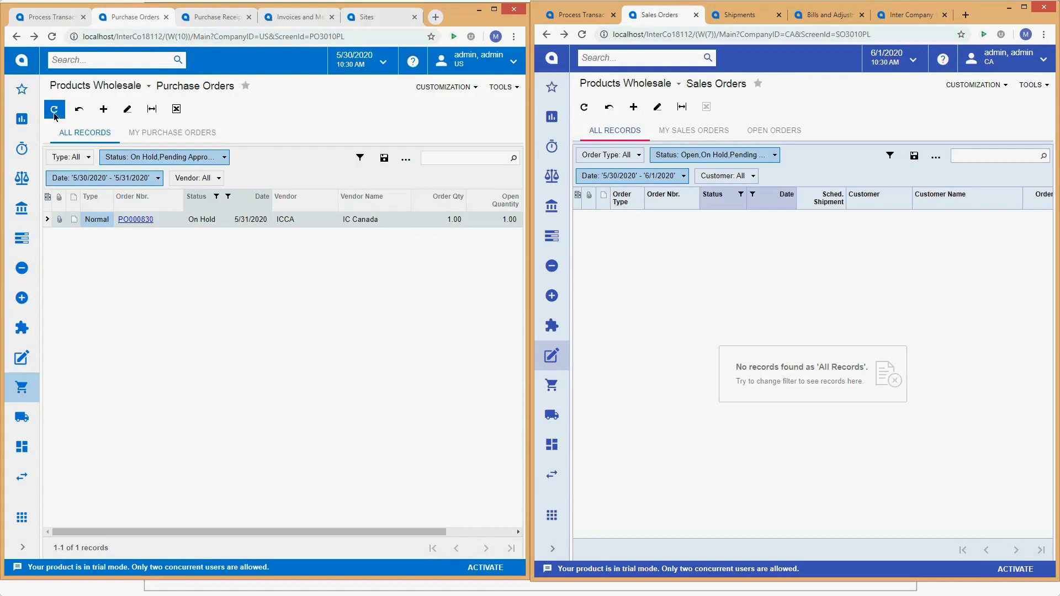
Open the on-hold IC Canada purchase order in the US company, release it from hold and approve it
{"action": "left_click", "coordinate": [143, 221]}
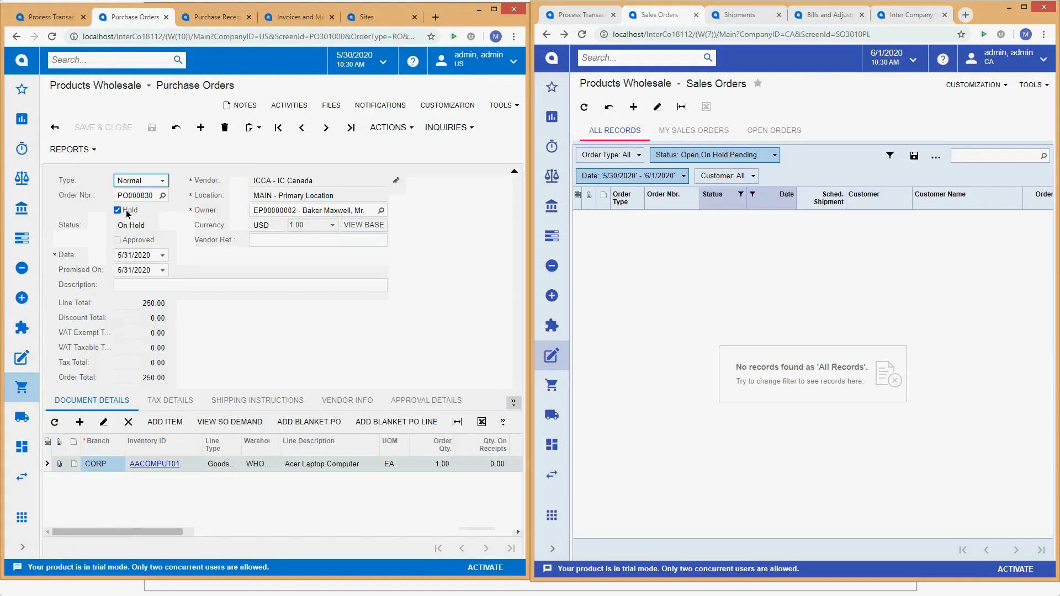
{"action": "left_click", "coordinate": [126, 213]}
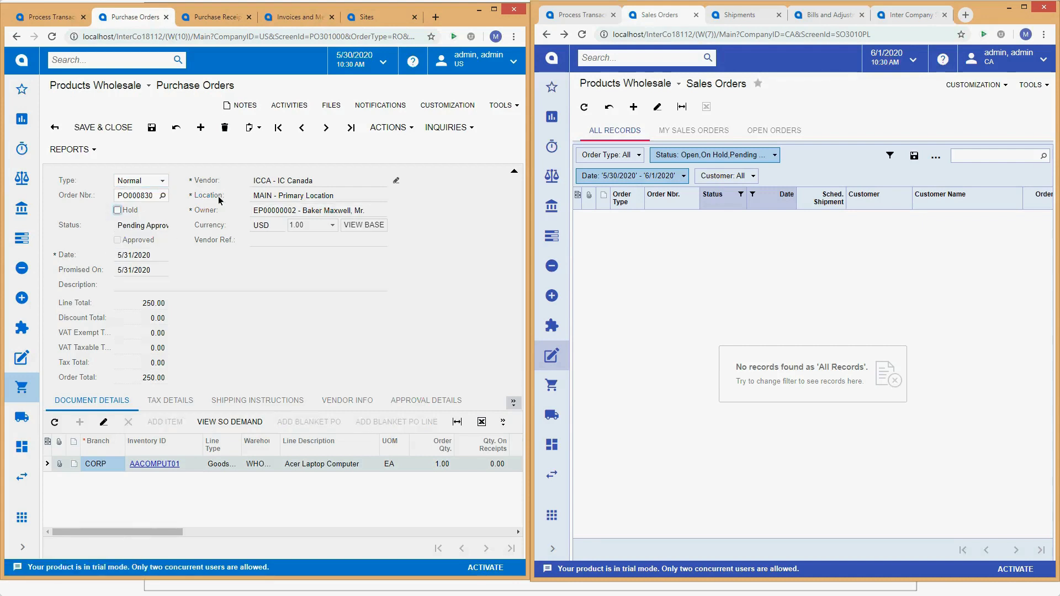
{"action": "left_click", "coordinate": [388, 128]}
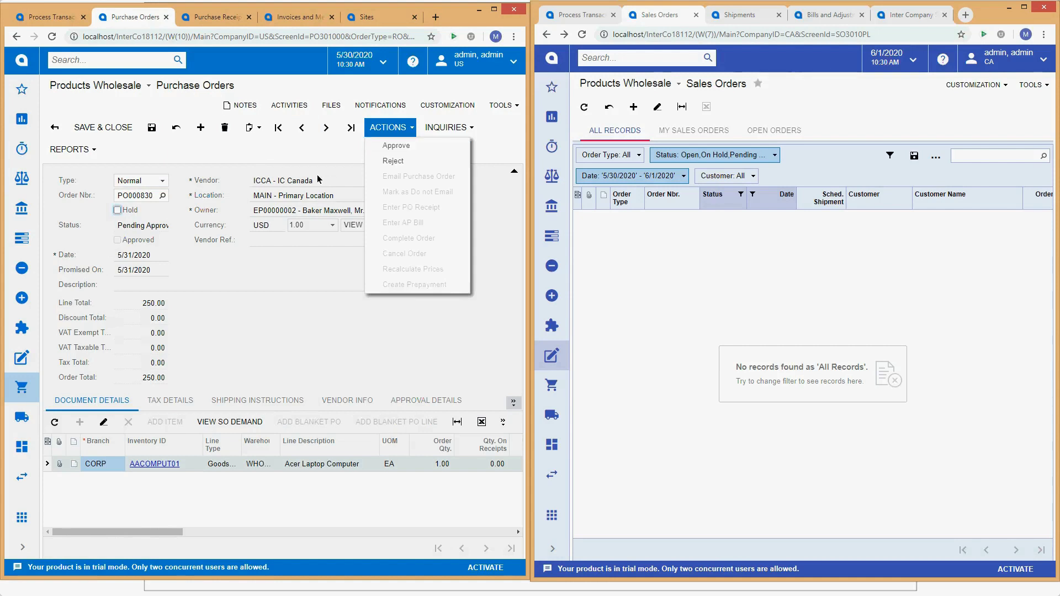
{"action": "left_click", "coordinate": [385, 148]}
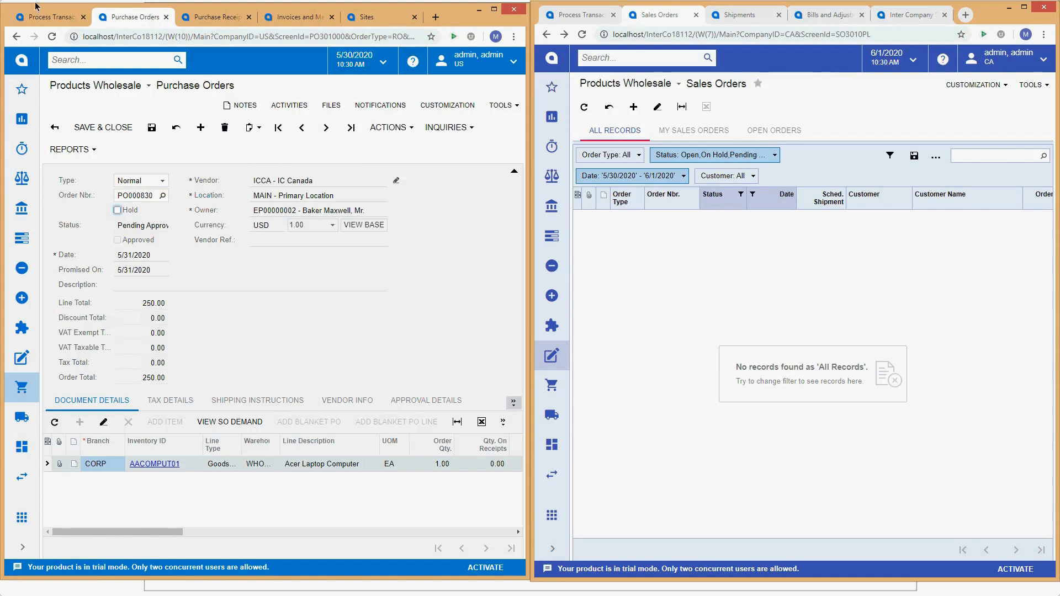
Refresh the US company's Process Transactions list and process all pending intercompany transactions
{"action": "left_click", "coordinate": [63, 18]}
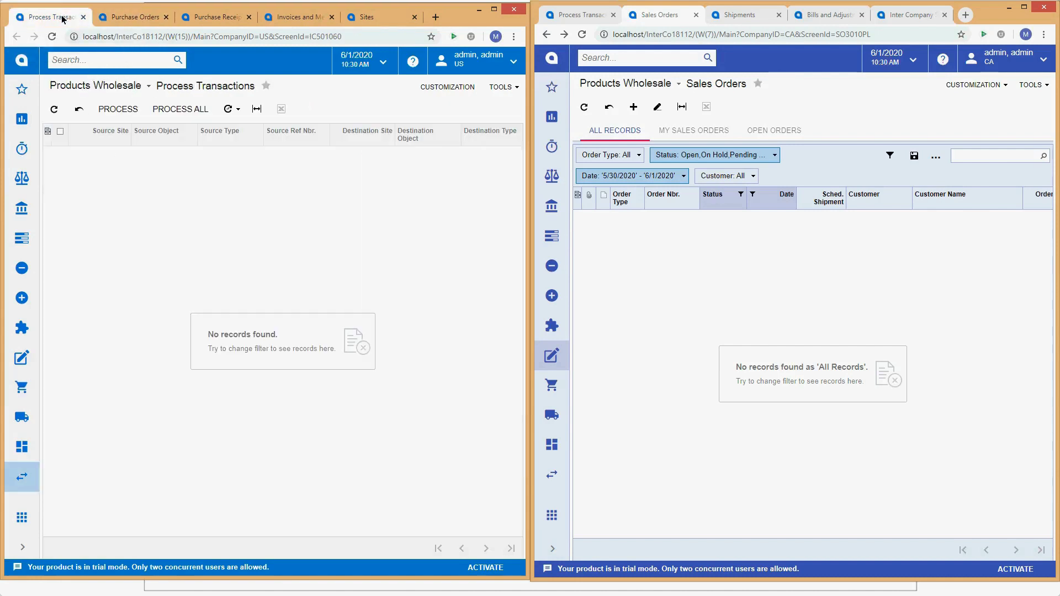
{"action": "left_click", "coordinate": [61, 115]}
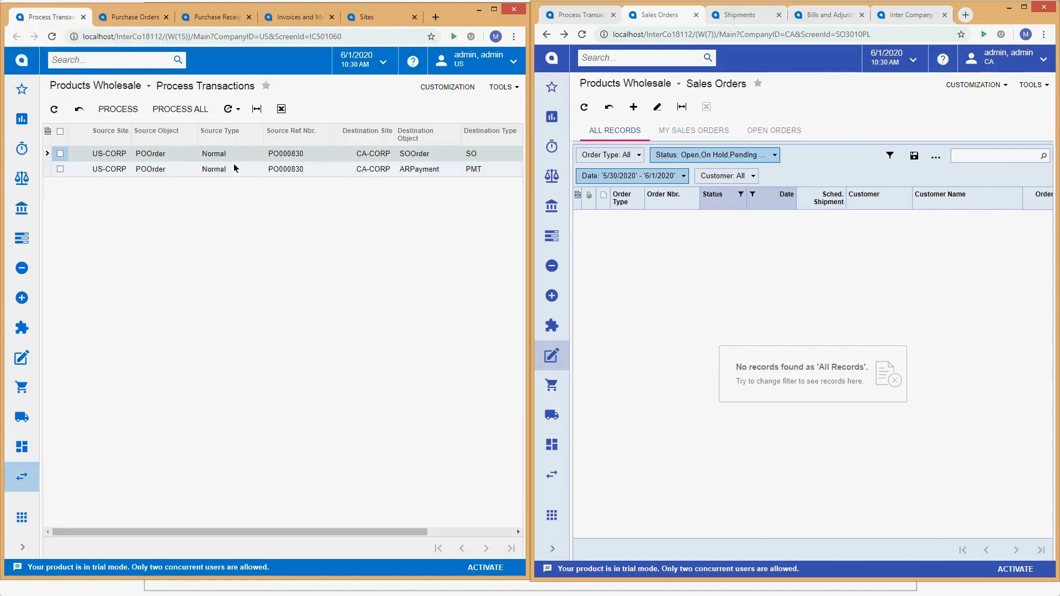
{"action": "left_click", "coordinate": [167, 154]}
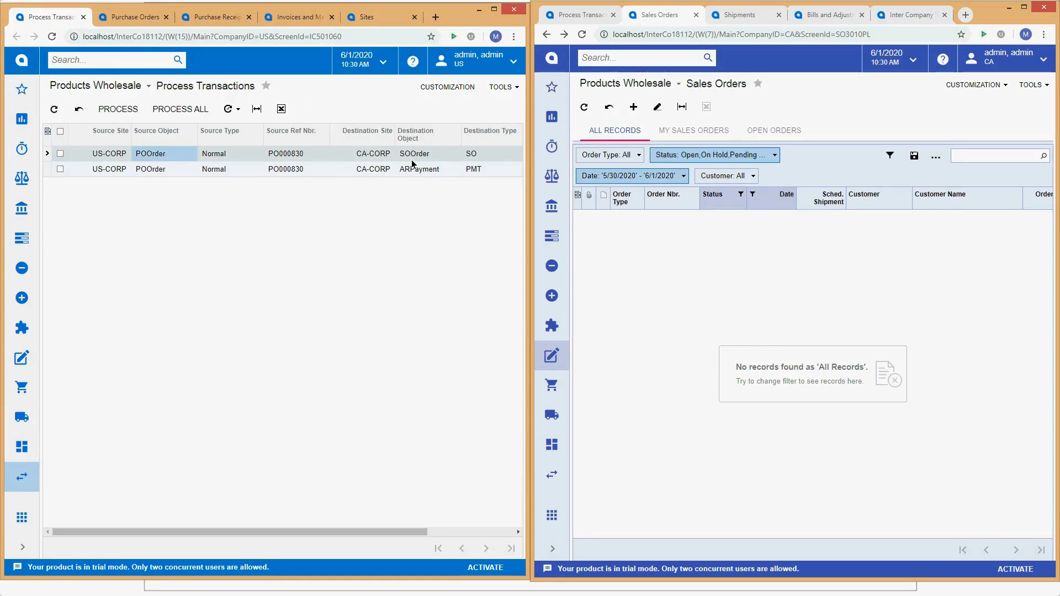
{"action": "left_click", "coordinate": [180, 109]}
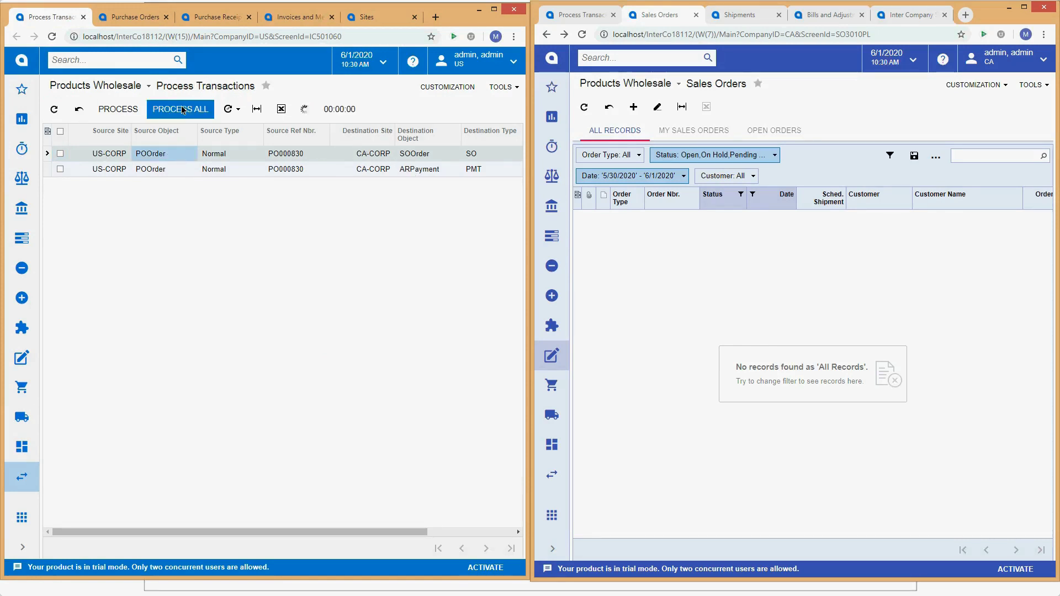
Refresh the CA company's sales orders, open the order generated from the purchase order and view its payments
{"action": "left_click", "coordinate": [586, 108]}
{"action": "left_click", "coordinate": [587, 109]}
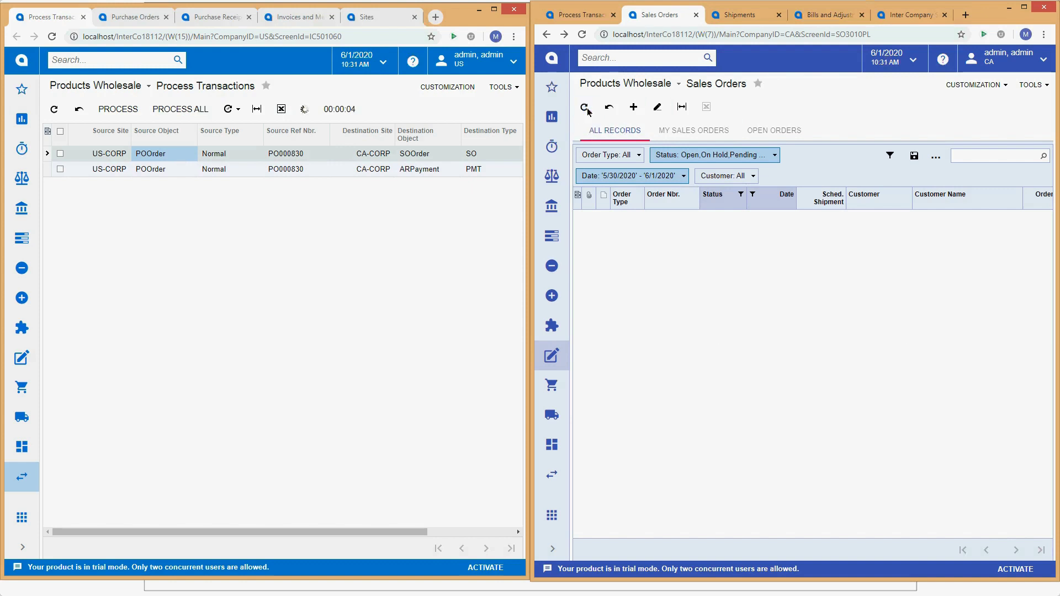
{"action": "left_click", "coordinate": [587, 109]}
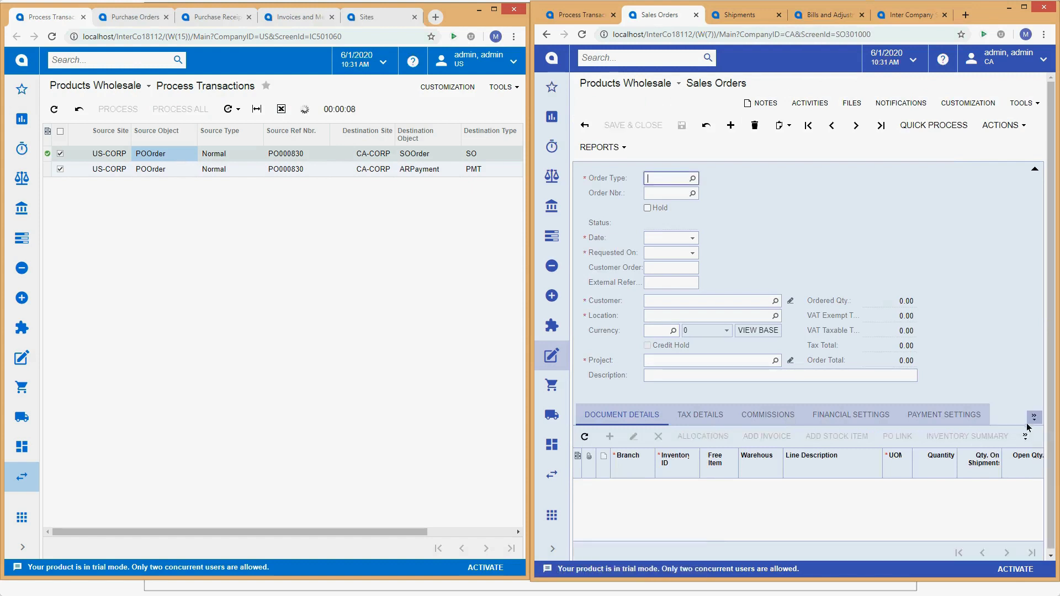
{"action": "left_click", "coordinate": [1033, 417]}
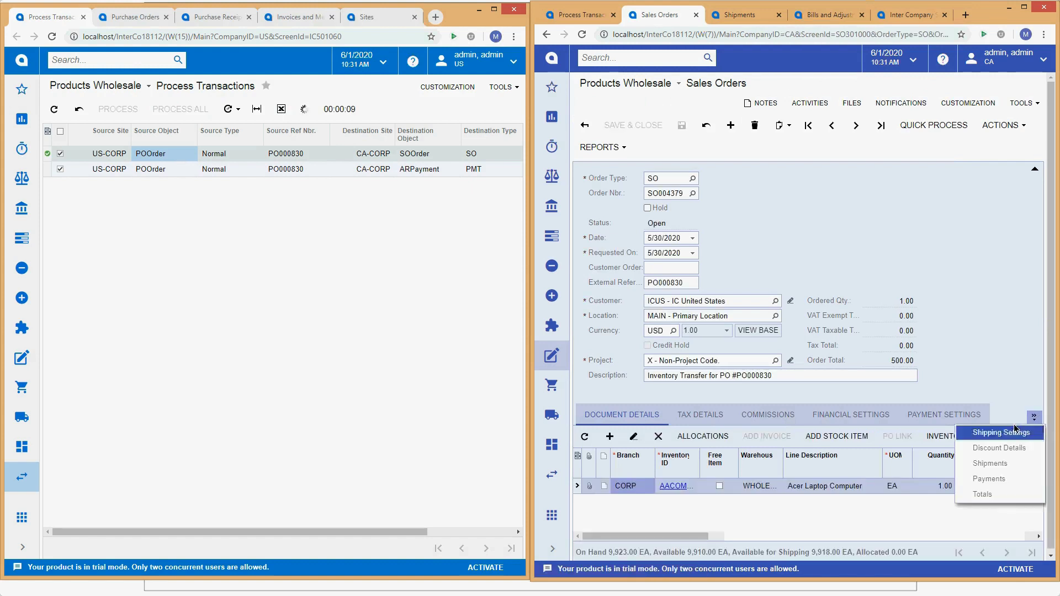
{"action": "left_click", "coordinate": [1009, 479]}
{"action": "left_click", "coordinate": [587, 438]}
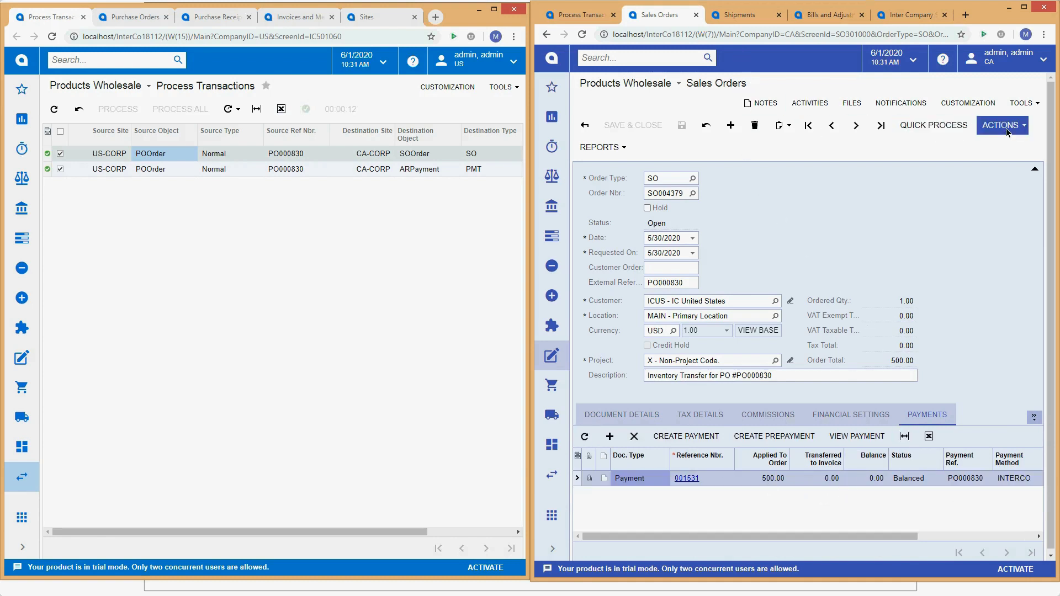
Examine the sales order's financial and payment settings, including the payment method and cash account
{"action": "left_click", "coordinate": [855, 419]}
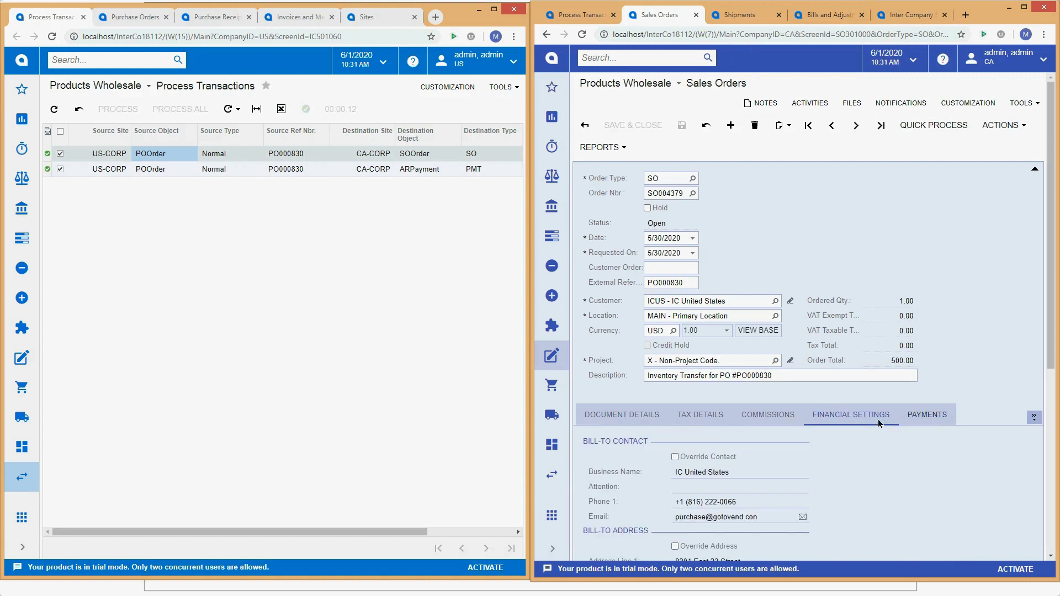
{"action": "left_click", "coordinate": [1031, 419]}
{"action": "left_click", "coordinate": [1004, 436]}
{"action": "left_click", "coordinate": [710, 443]}
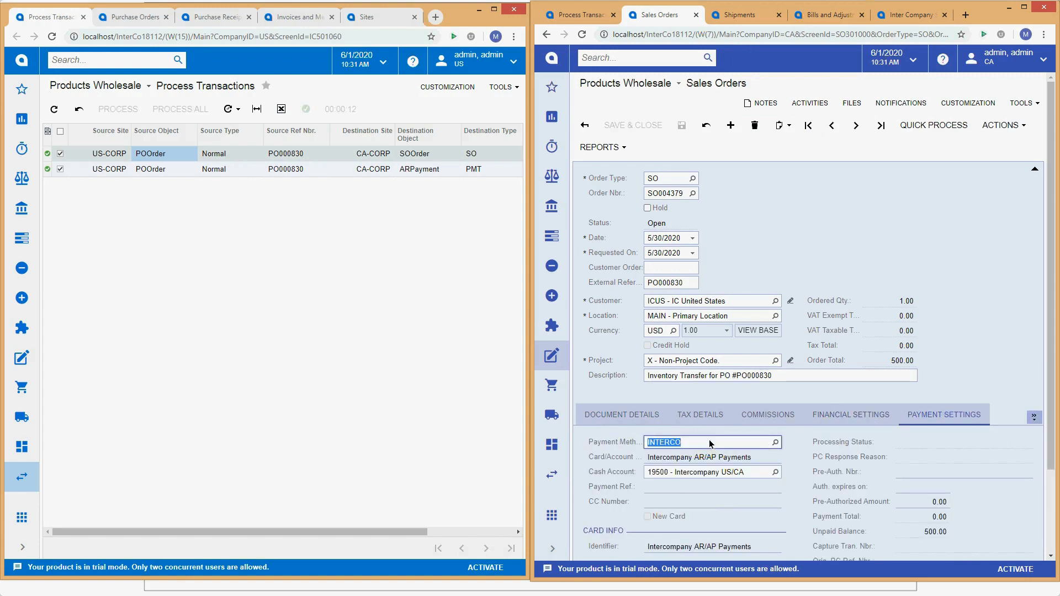
{"action": "left_click", "coordinate": [699, 472]}
{"action": "left_click", "coordinate": [723, 474]}
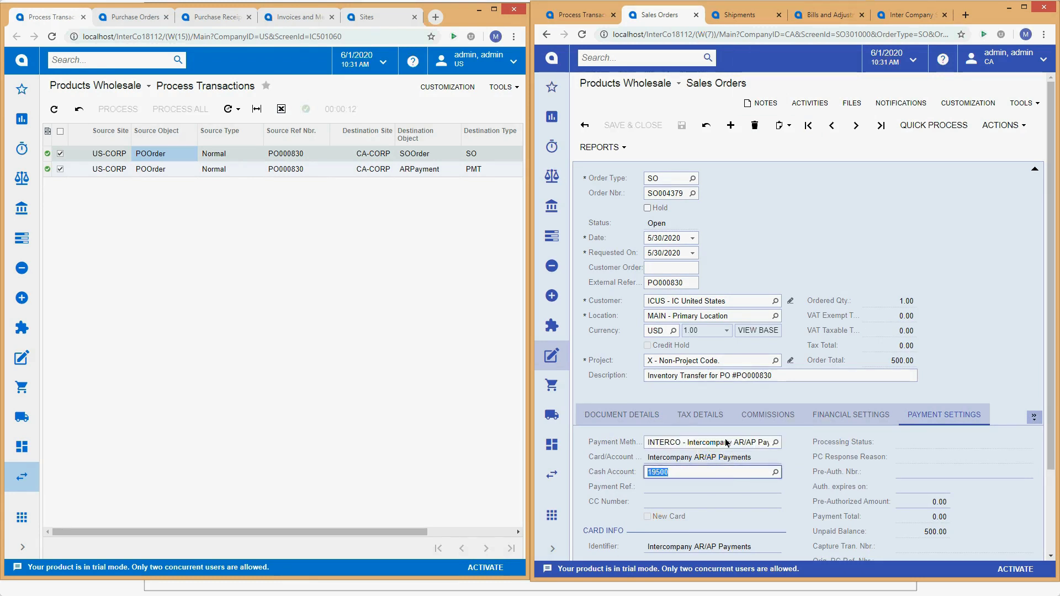
Create a shipment from the sales order with shipment date 6/1/2020 and the WHOLESALE warehouse
{"action": "left_click", "coordinate": [997, 127]}
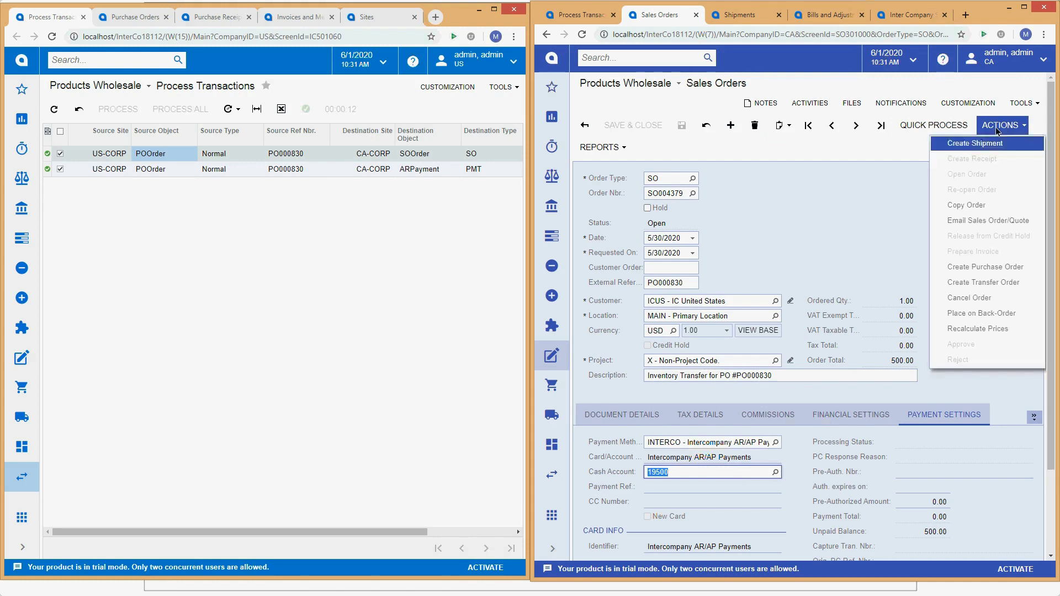
{"action": "left_click", "coordinate": [967, 148]}
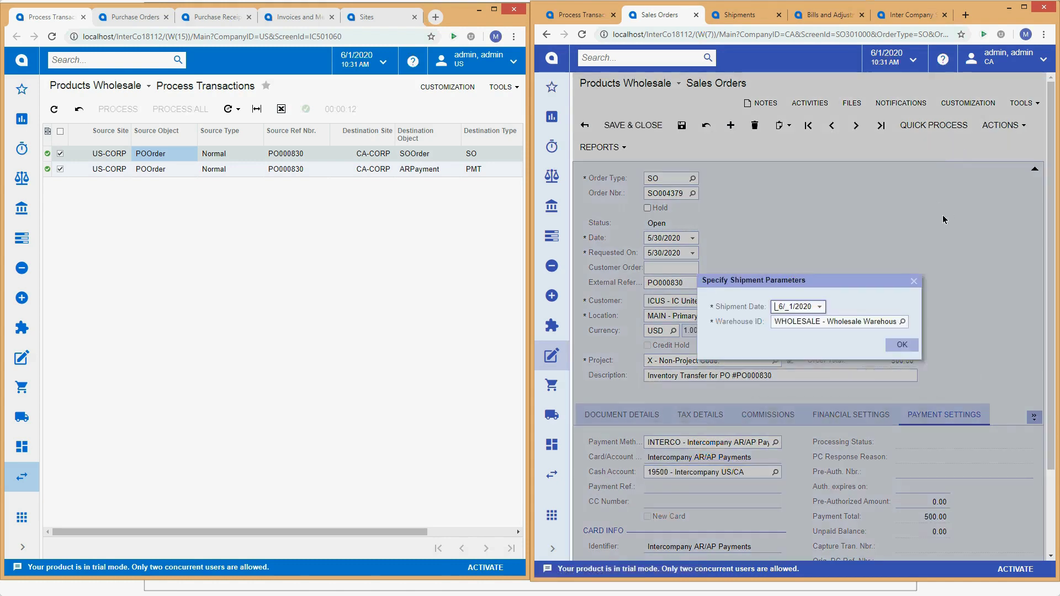
{"action": "left_click", "coordinate": [911, 343]}
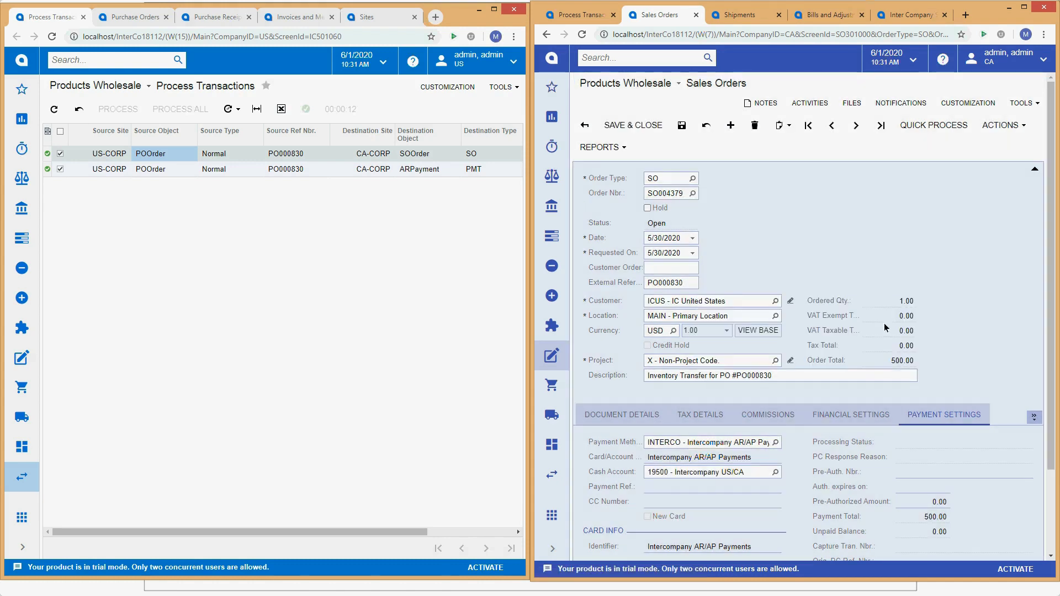
{"action": "left_click", "coordinate": [891, 107]}
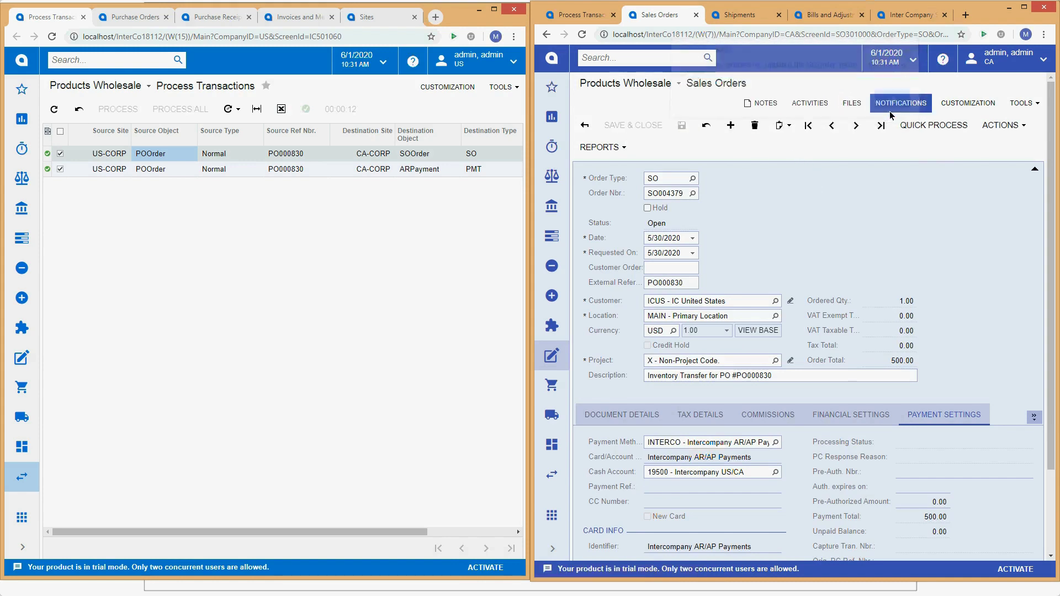
{"action": "left_click", "coordinate": [993, 128]}
{"action": "left_click", "coordinate": [991, 148]}
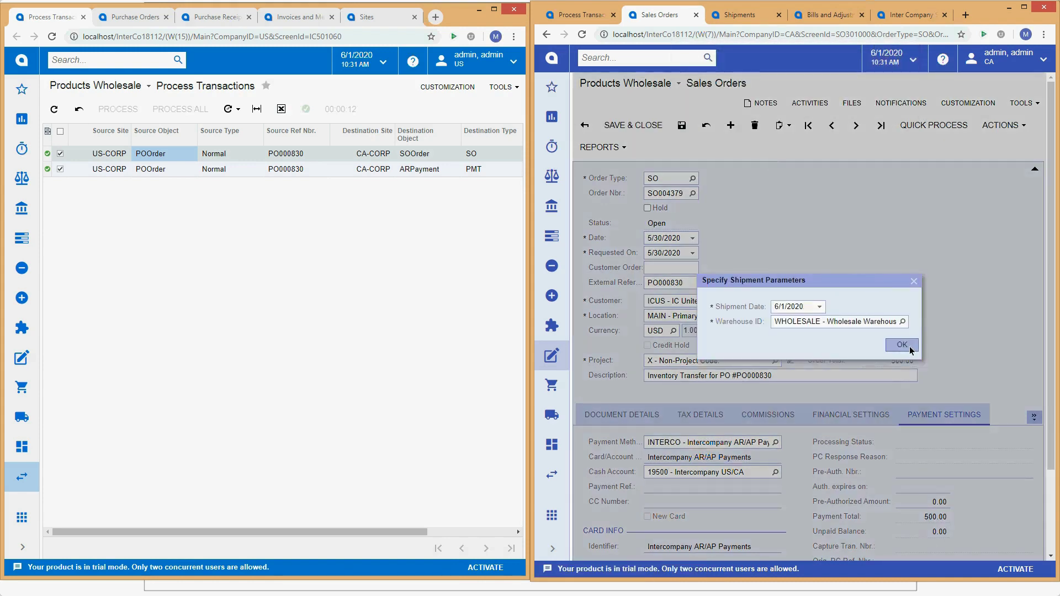
{"action": "left_click", "coordinate": [902, 345]}
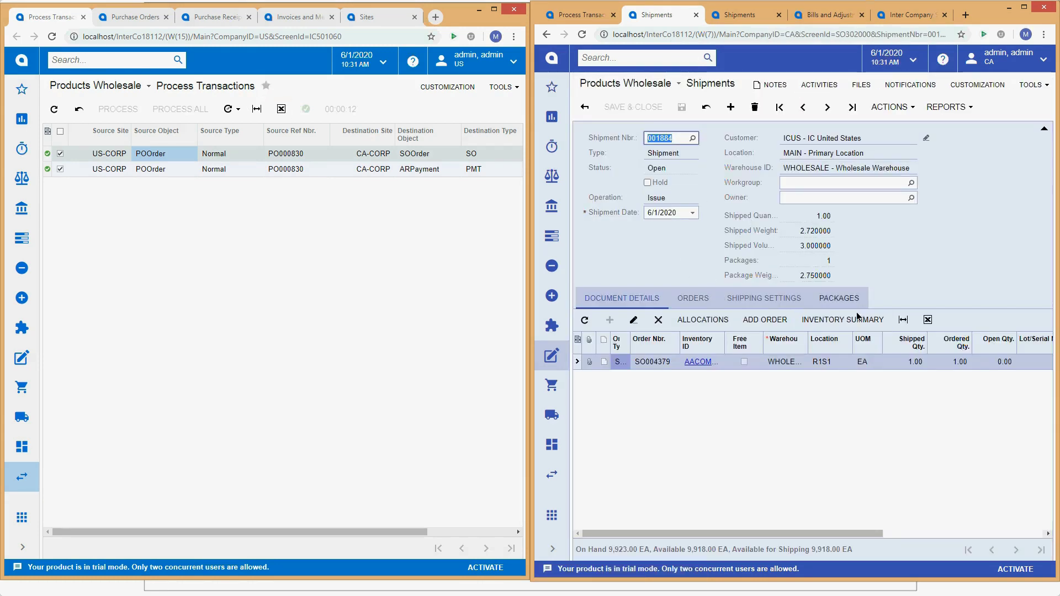
Enter tracking number 1Z1234567 for the MEDIUM package on the shipment
{"action": "left_click", "coordinate": [844, 297]}
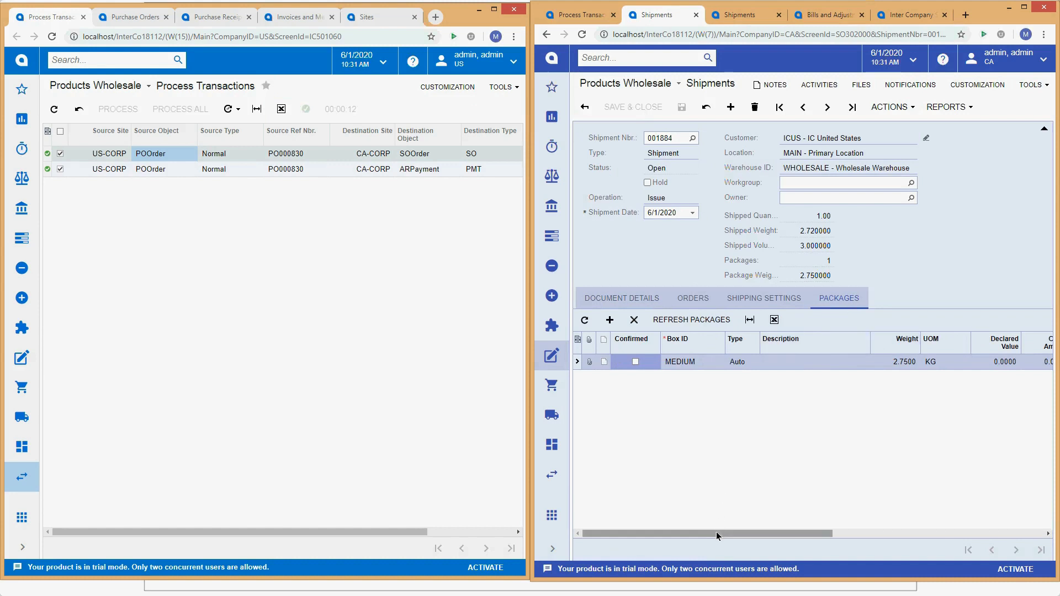
{"action": "left_click_drag", "start_coordinate": [716, 532], "coordinate": [889, 544]}
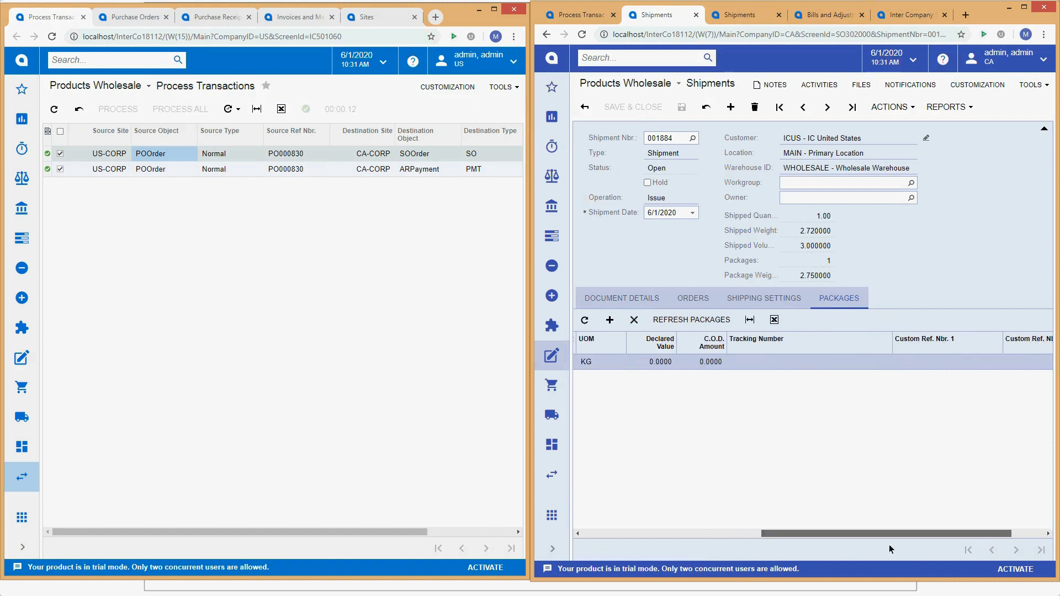
{"action": "left_click", "coordinate": [774, 364]}
{"action": "type", "text": "1Z12345"}
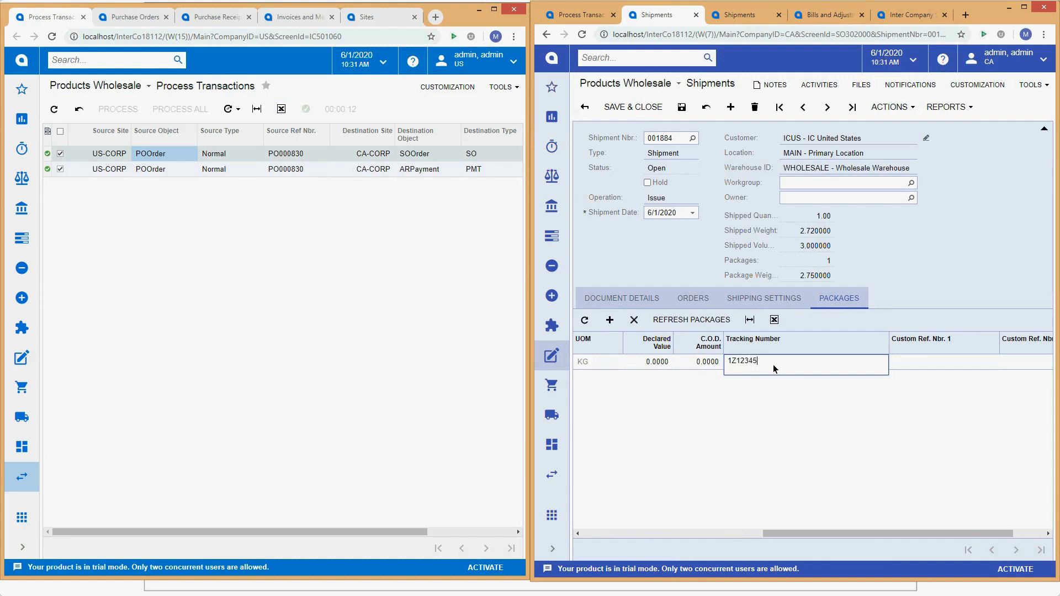
{"action": "key", "text": "Tab"}
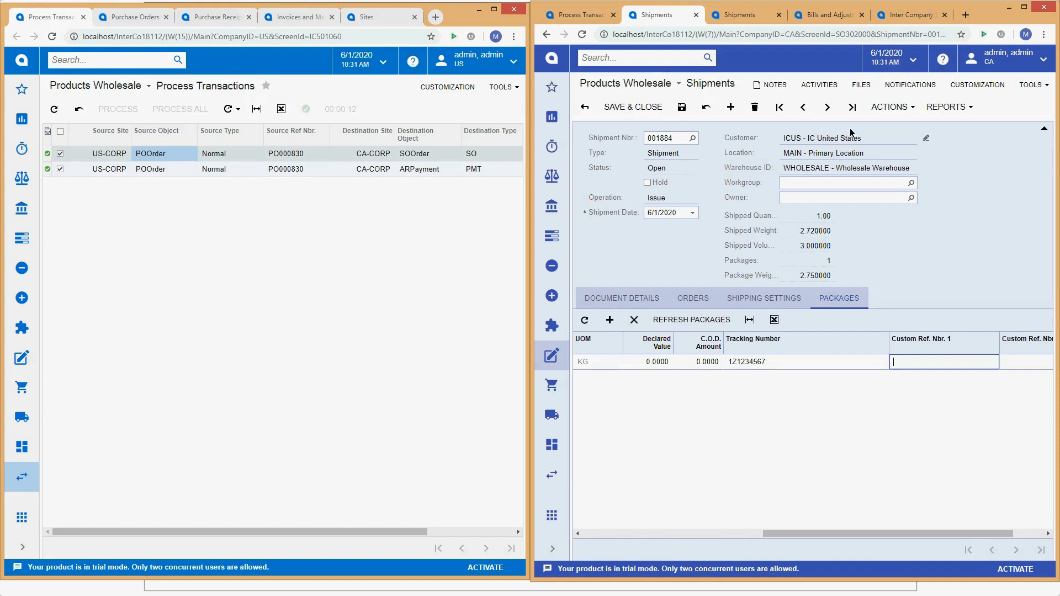
Check the CA company's Process Transactions list for pending records and return to the open shipment
{"action": "left_click", "coordinate": [887, 110]}
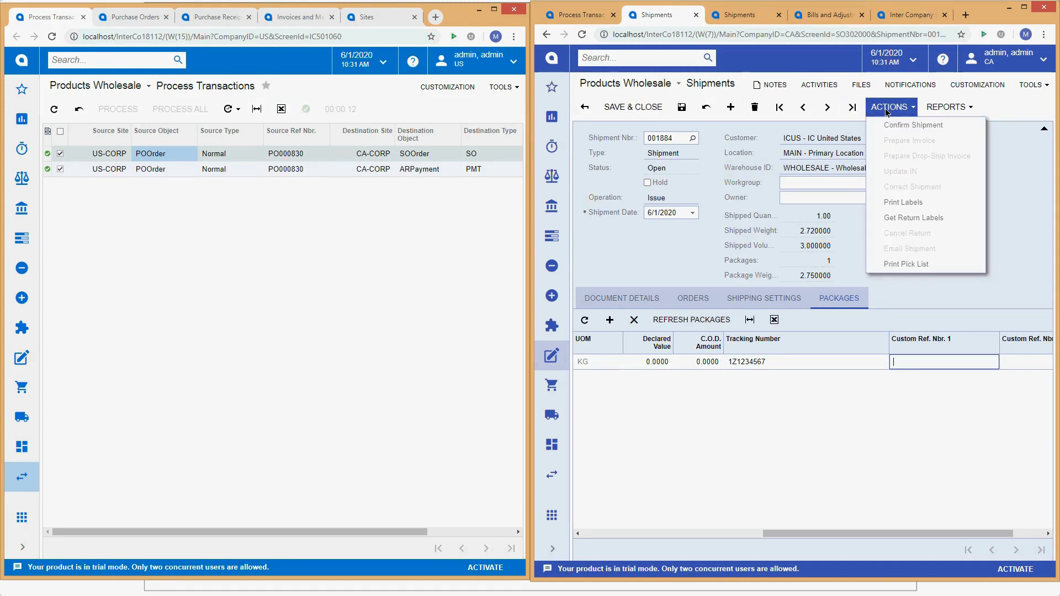
{"action": "left_click", "coordinate": [580, 19]}
{"action": "left_click", "coordinate": [583, 35]}
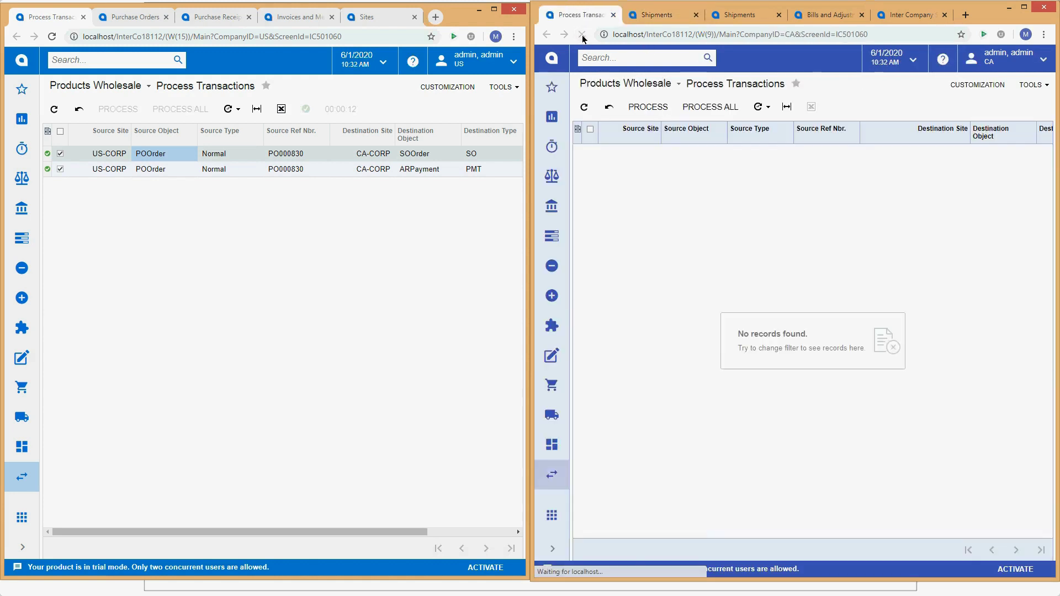
{"action": "left_click", "coordinate": [648, 15]}
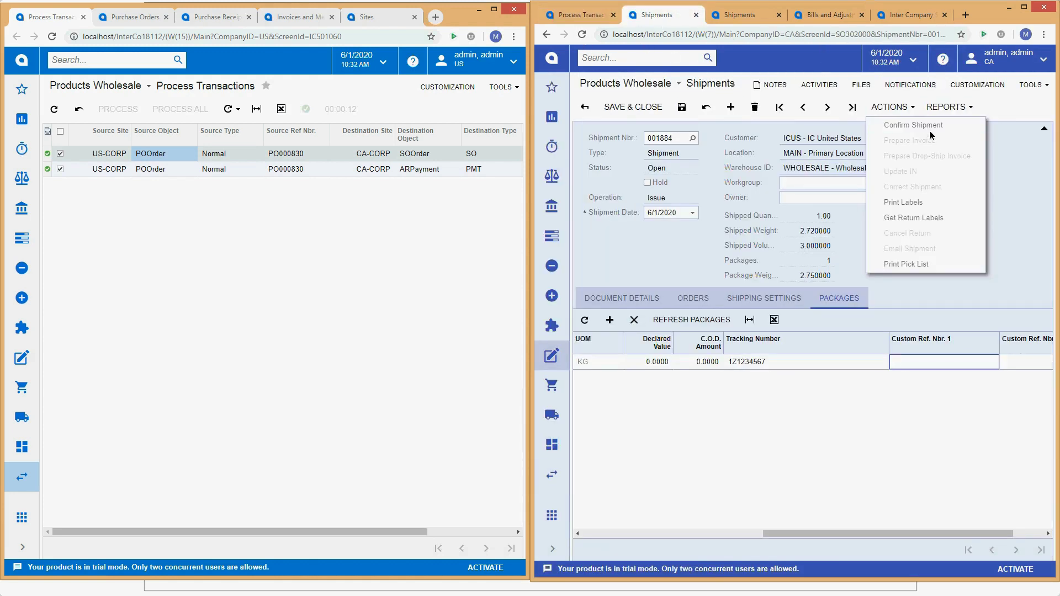
Confirm the IC United States shipment in the CA company
{"action": "left_click", "coordinate": [887, 106]}
{"action": "left_click", "coordinate": [904, 108]}
{"action": "left_click", "coordinate": [911, 128]}
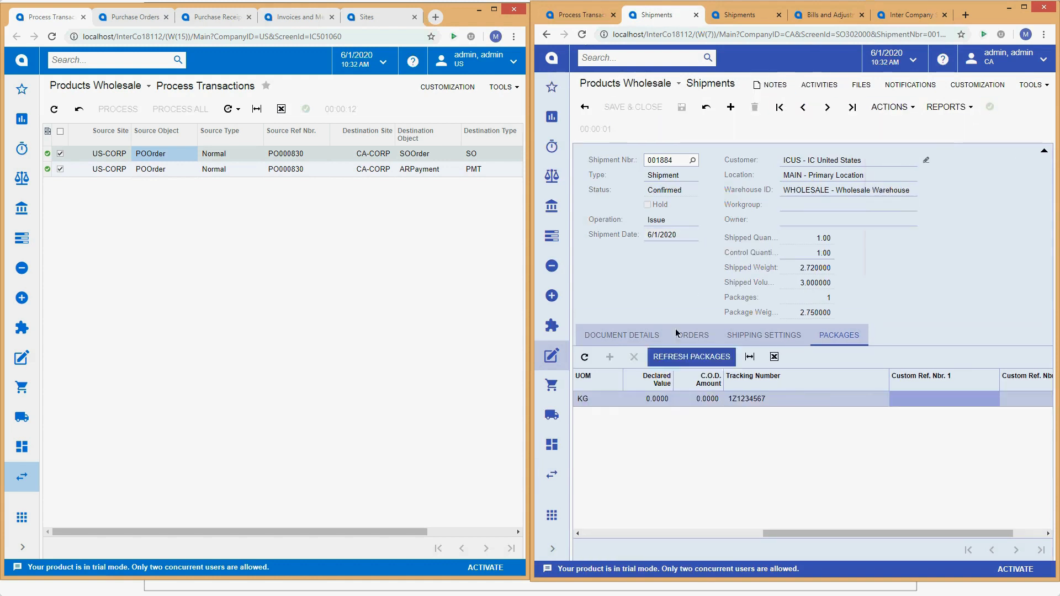
Refresh the CA company's Process Transactions list and compare its SOShipment record with the confirmed shipment
{"action": "left_click", "coordinate": [650, 335]}
{"action": "left_click", "coordinate": [583, 15]}
{"action": "left_click", "coordinate": [584, 107]}
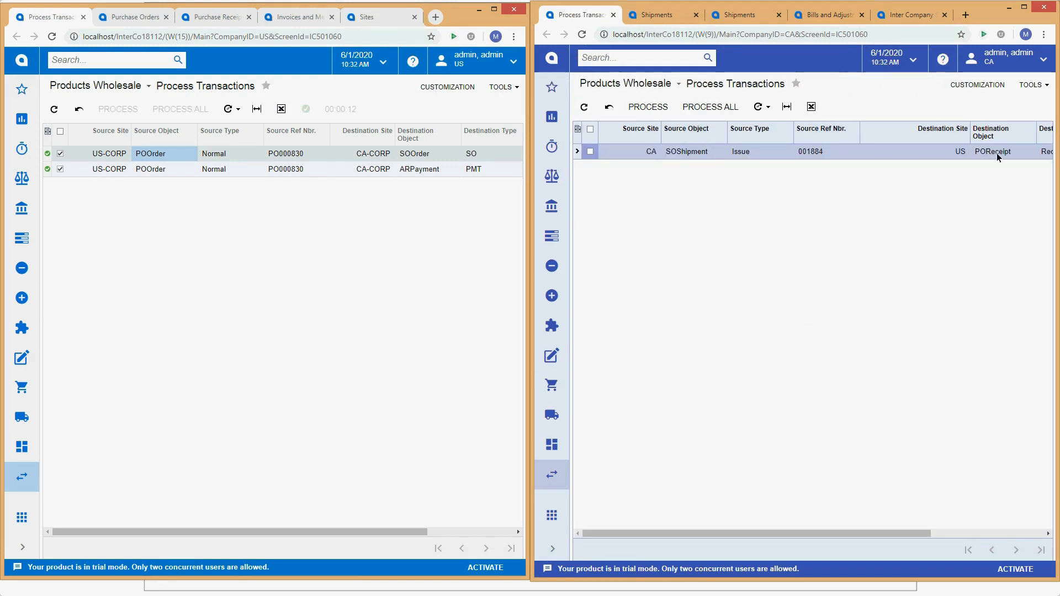
{"action": "left_click", "coordinate": [657, 15]}
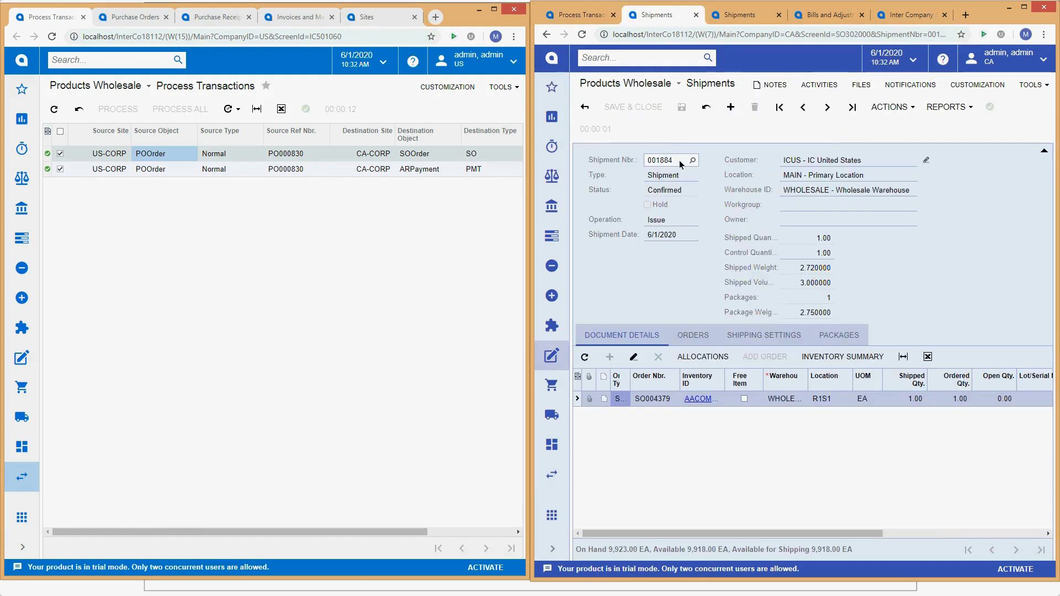
{"action": "left_click", "coordinate": [585, 15]}
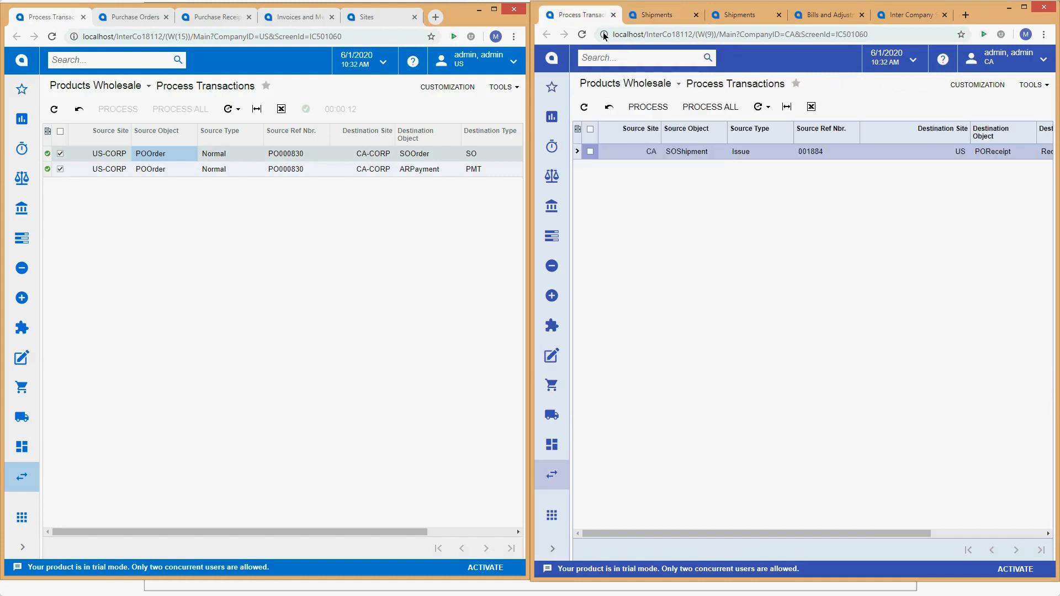
{"action": "left_click", "coordinate": [817, 151]}
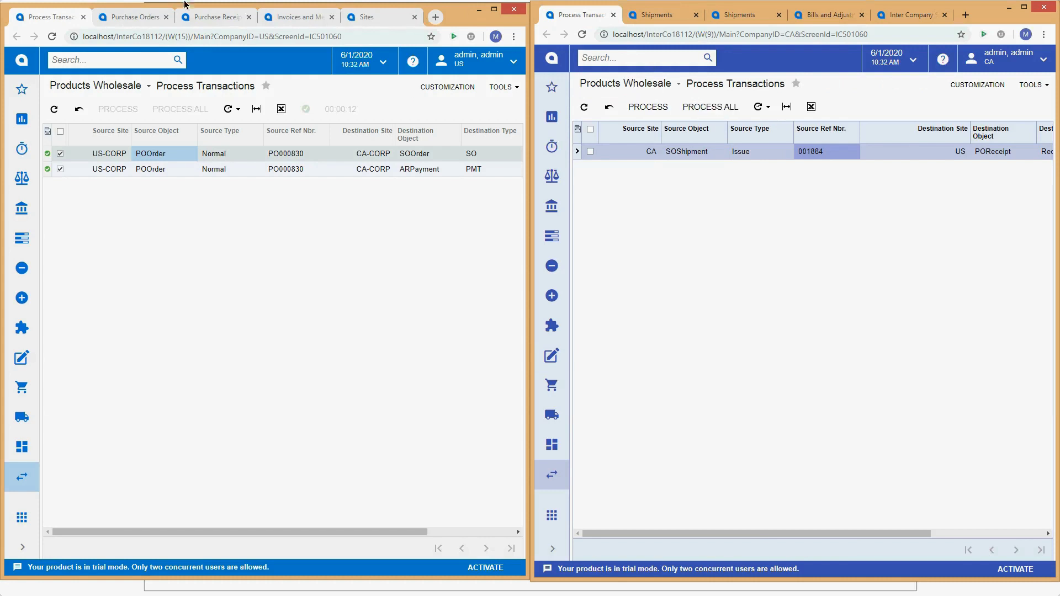
Refresh the US company's purchase receipts list and process all pending transactions in the CA company
{"action": "left_click", "coordinate": [218, 17]}
{"action": "left_click", "coordinate": [53, 109]}
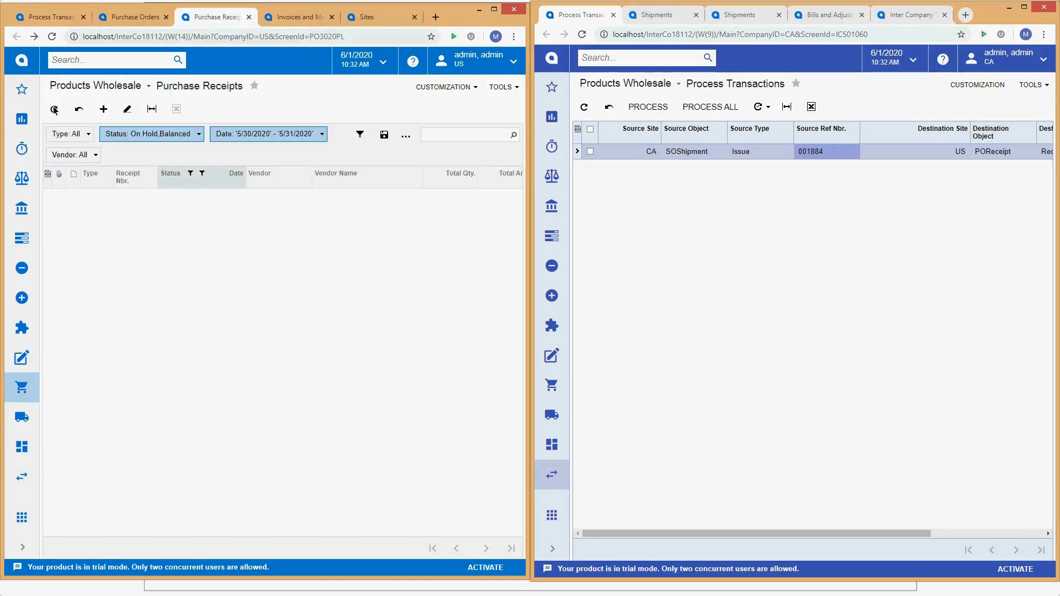
{"action": "left_click", "coordinate": [710, 106]}
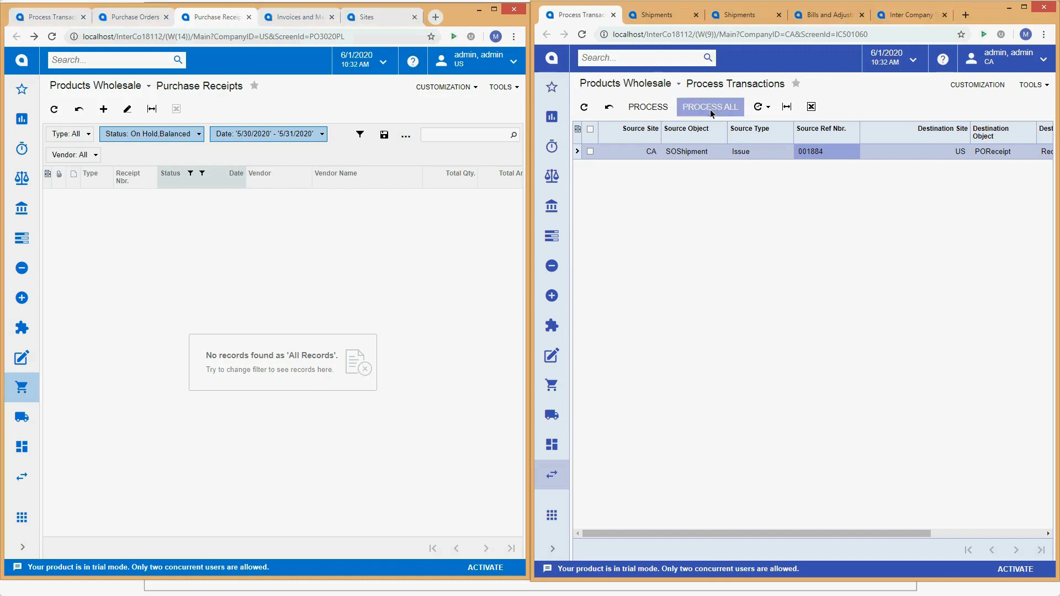
Refresh the US company's purchase receipts list until the processed transaction arrives and open the IC Canada receipt
{"action": "left_click", "coordinate": [55, 109]}
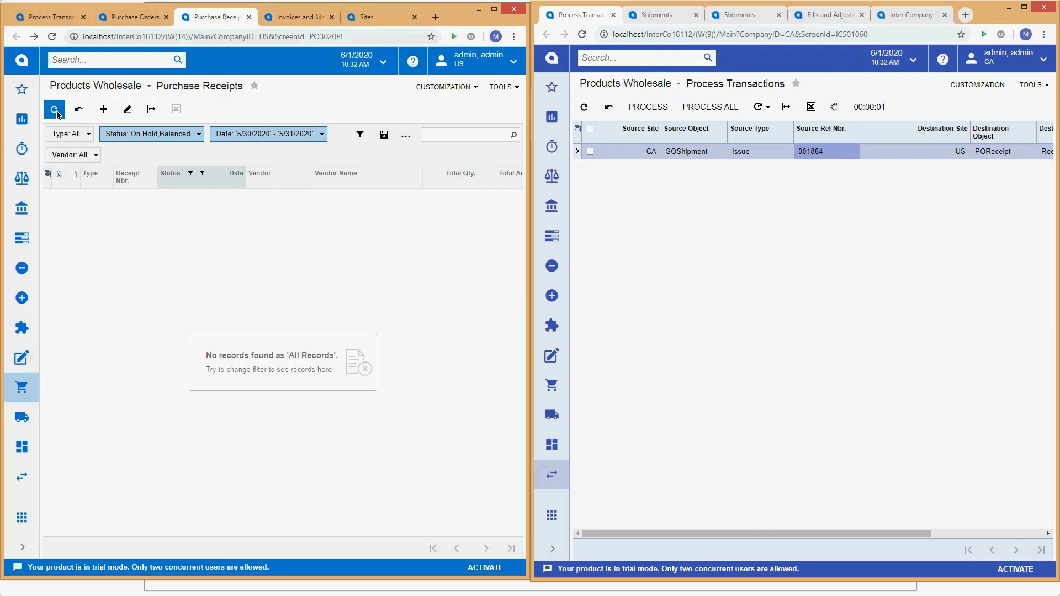
{"action": "left_click", "coordinate": [55, 109]}
{"action": "left_click", "coordinate": [55, 109]}
{"action": "left_click", "coordinate": [55, 110]}
{"action": "left_click", "coordinate": [55, 109]}
{"action": "left_click", "coordinate": [54, 109]}
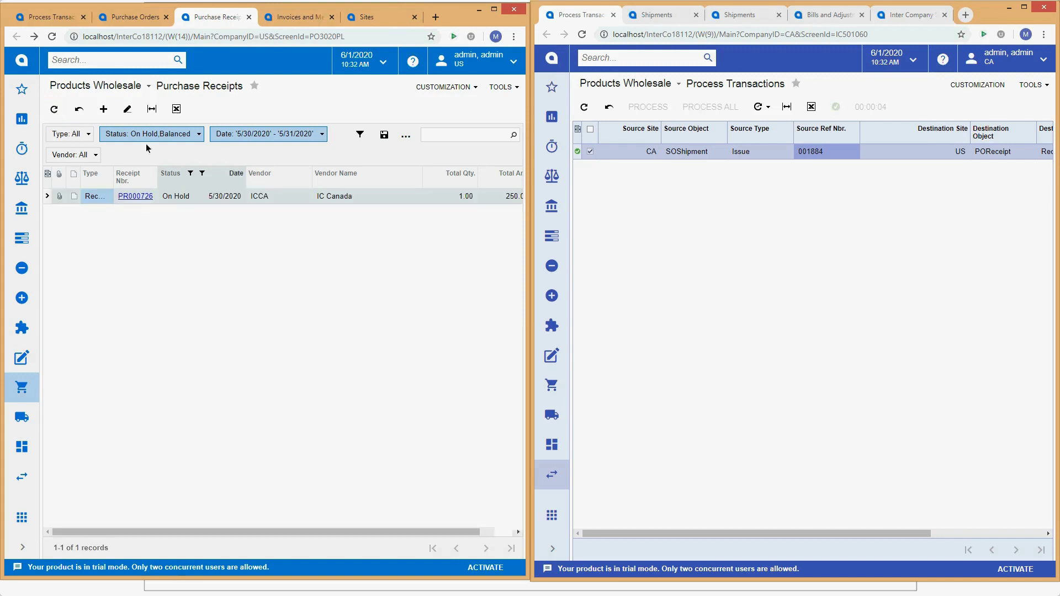
{"action": "left_click", "coordinate": [137, 197]}
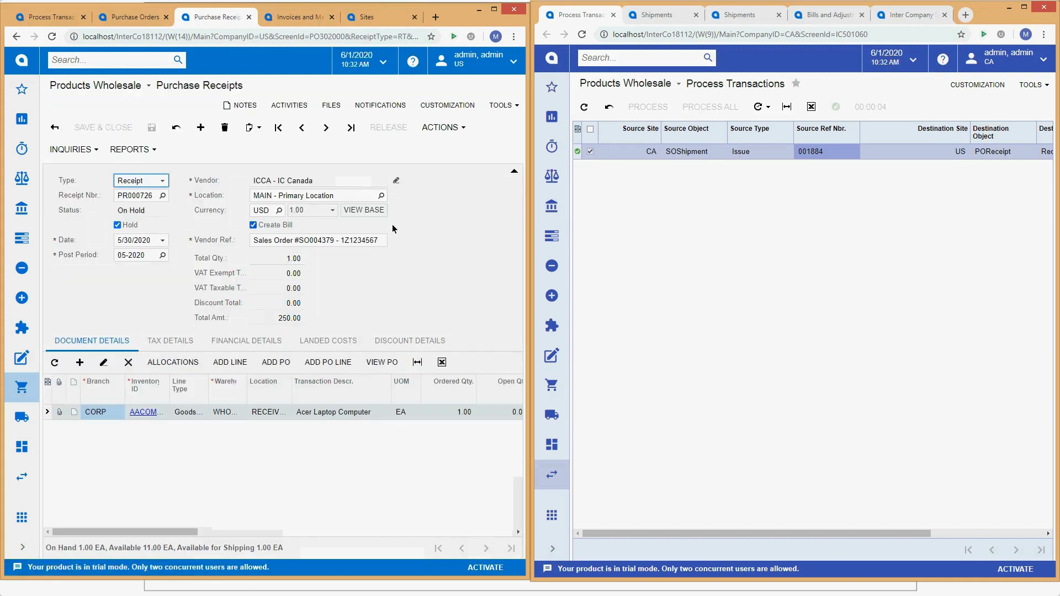
Compare the sales order number in the US receipt's vendor reference with the CA company's sales order
{"action": "left_click", "coordinate": [330, 242]}
{"action": "left_click", "coordinate": [302, 243]}
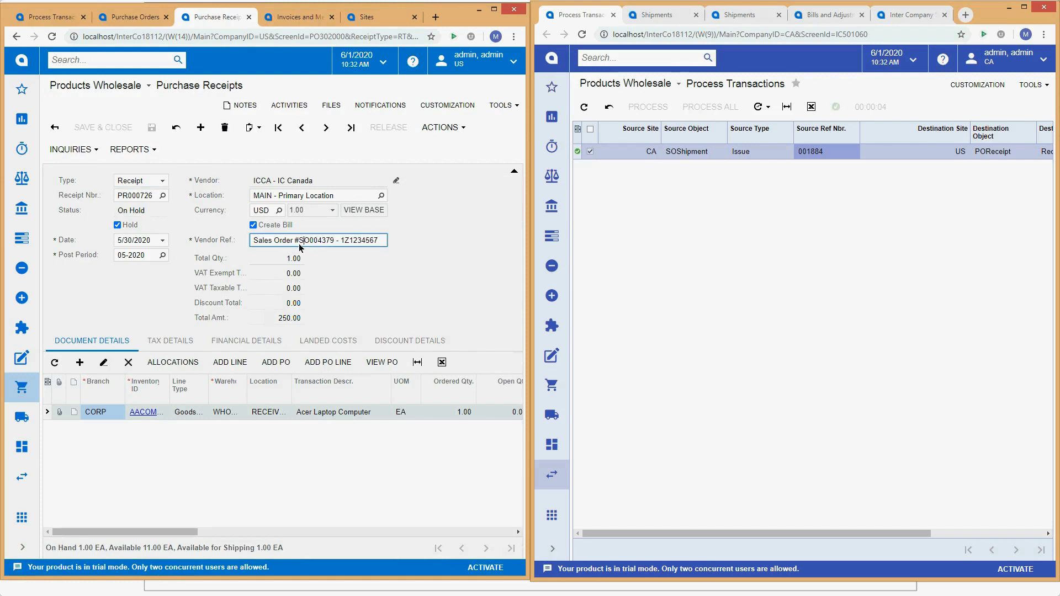
{"action": "left_click_drag", "start_coordinate": [317, 241], "coordinate": [334, 241]}
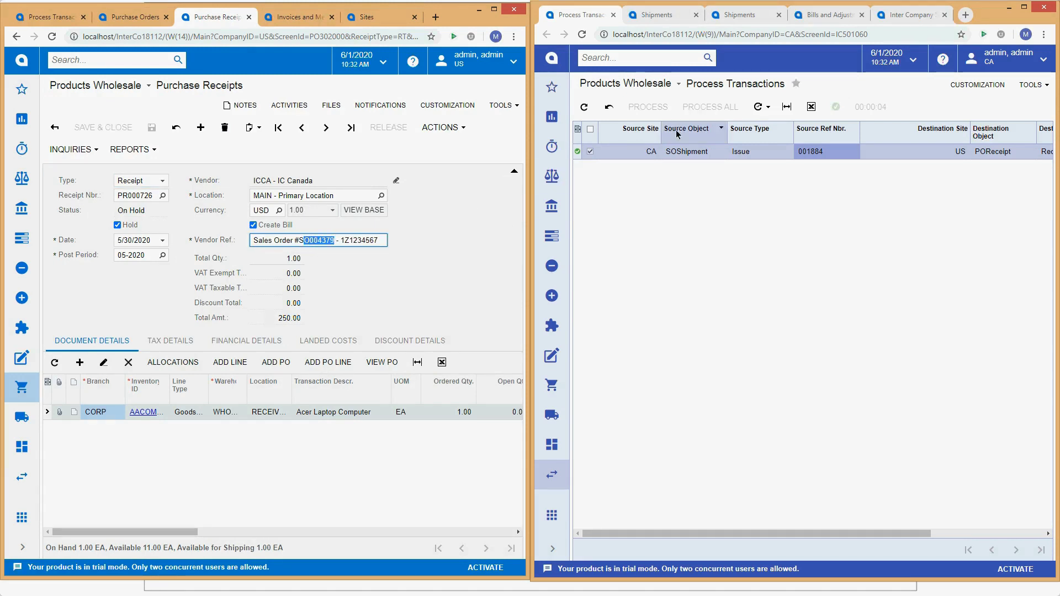
{"action": "left_click", "coordinate": [663, 15]}
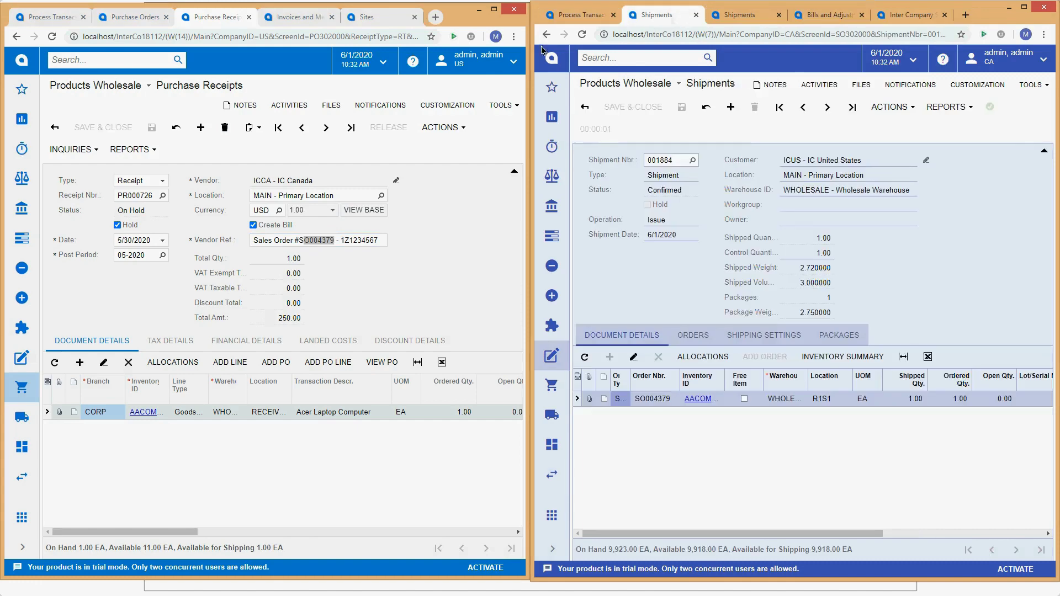
{"action": "left_click", "coordinate": [547, 34]}
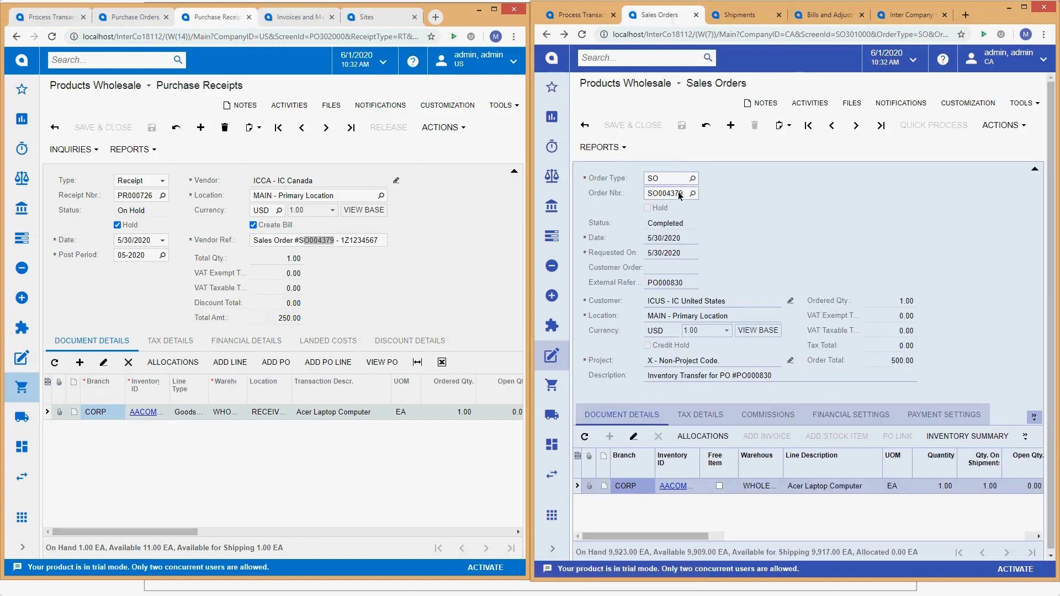
Compare the tracking number in the CA shipment's packages with the US receipt's vendor reference and check the receipt's currency
{"action": "left_click", "coordinate": [739, 15]}
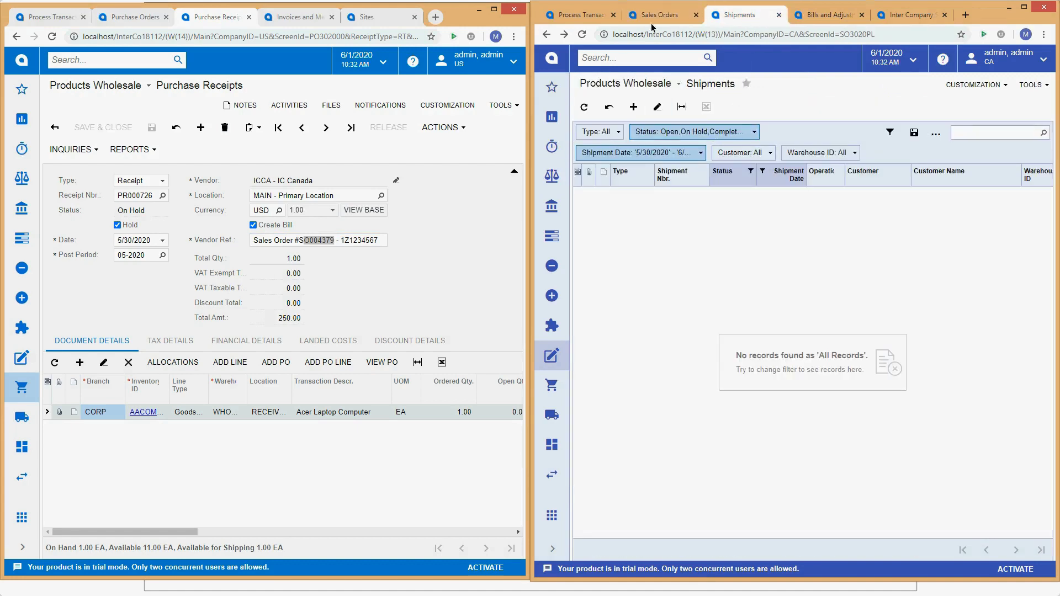
{"action": "left_click", "coordinate": [584, 106]}
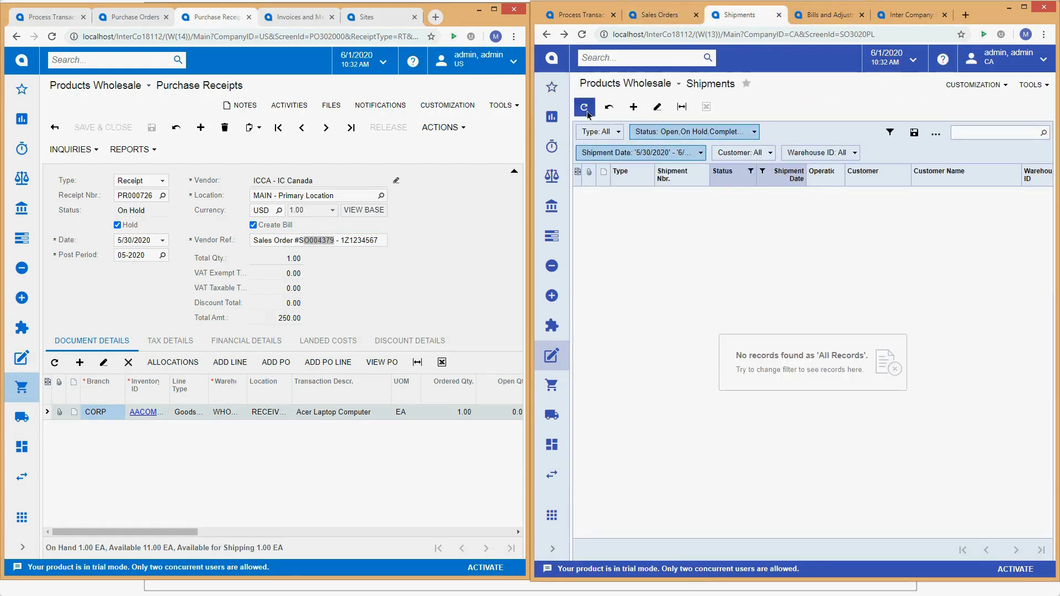
{"action": "left_click", "coordinate": [671, 194]}
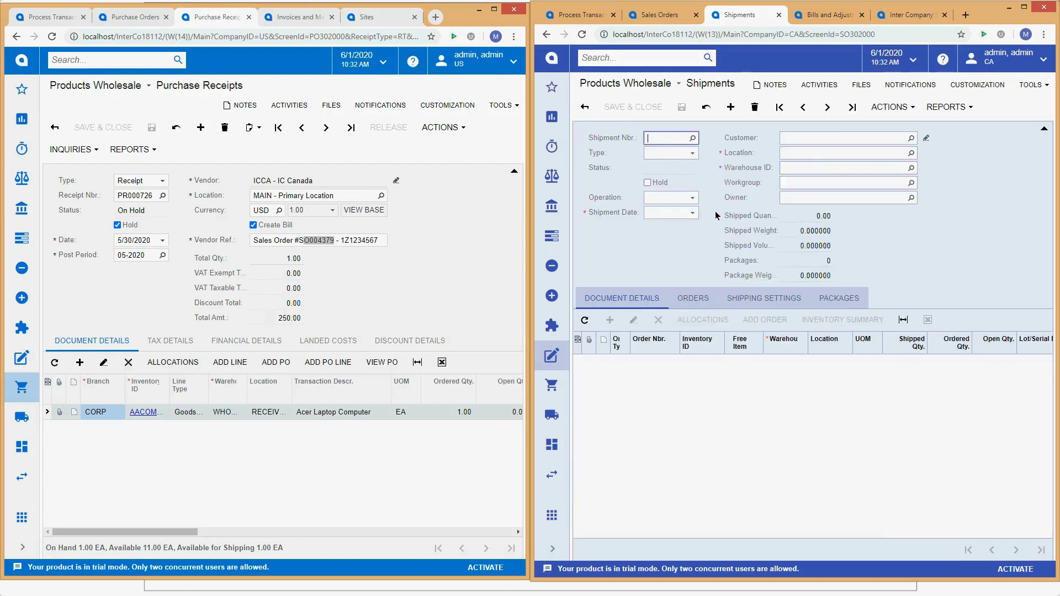
{"action": "left_click", "coordinate": [831, 319]}
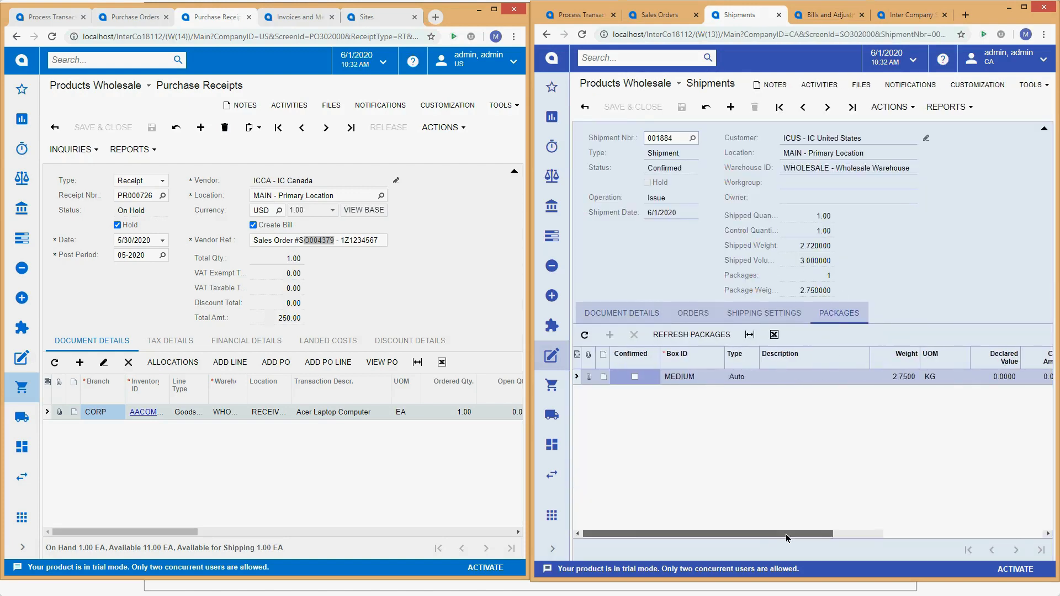
{"action": "left_click_drag", "start_coordinate": [787, 534], "coordinate": [917, 534]}
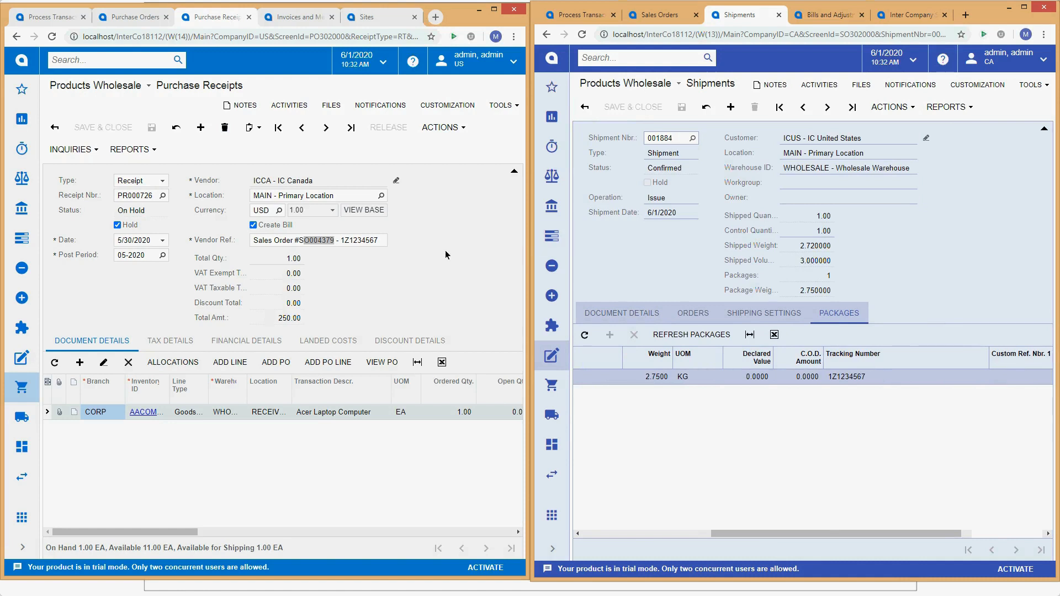
{"action": "left_click", "coordinate": [365, 241]}
{"action": "left_click", "coordinate": [436, 230]}
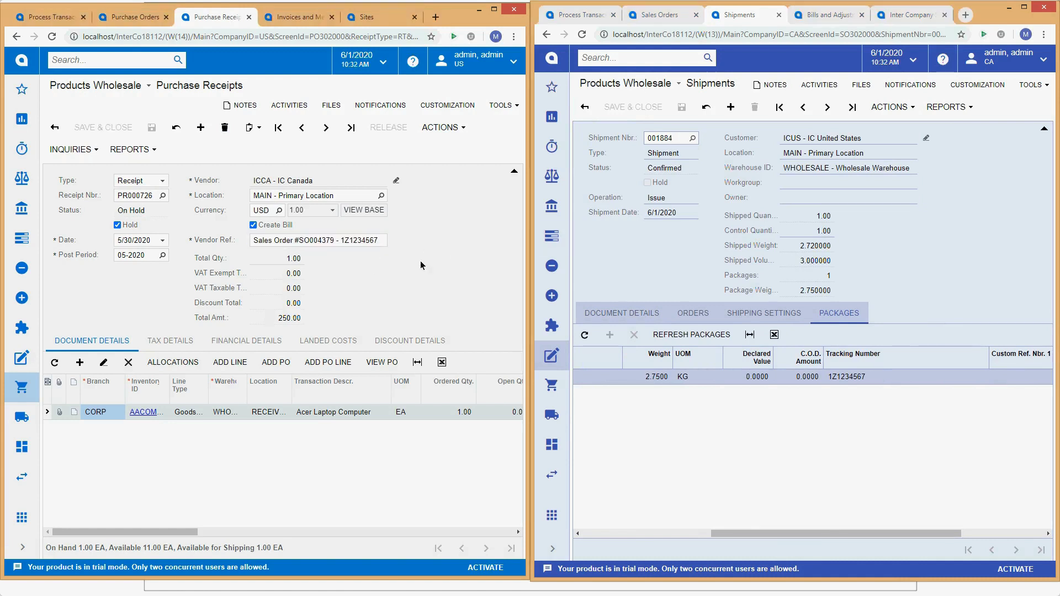
{"action": "left_click", "coordinate": [928, 253]}
{"action": "left_click", "coordinate": [302, 211]}
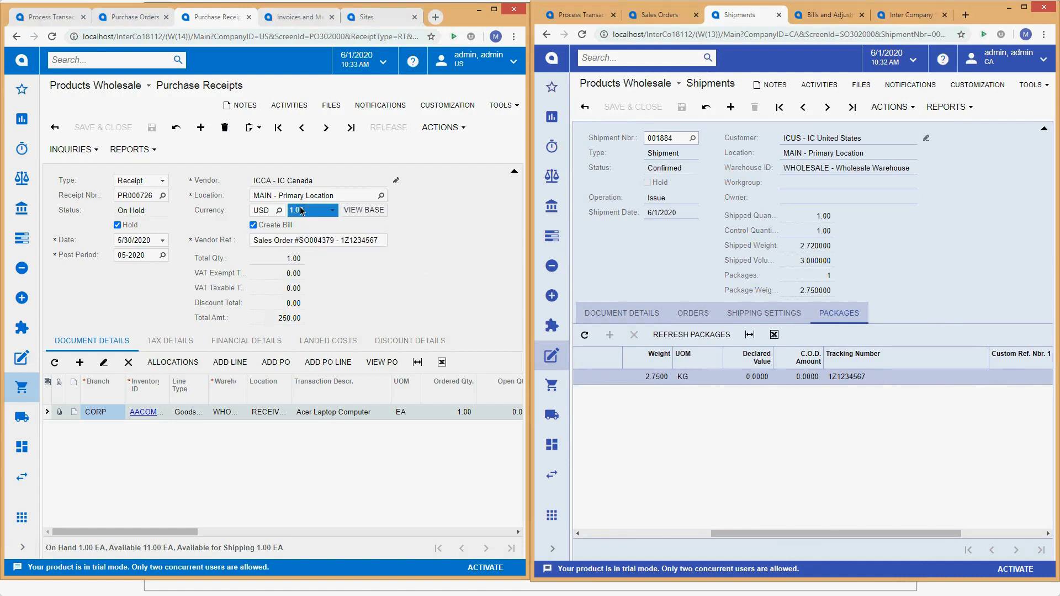
{"action": "left_click", "coordinate": [333, 202]}
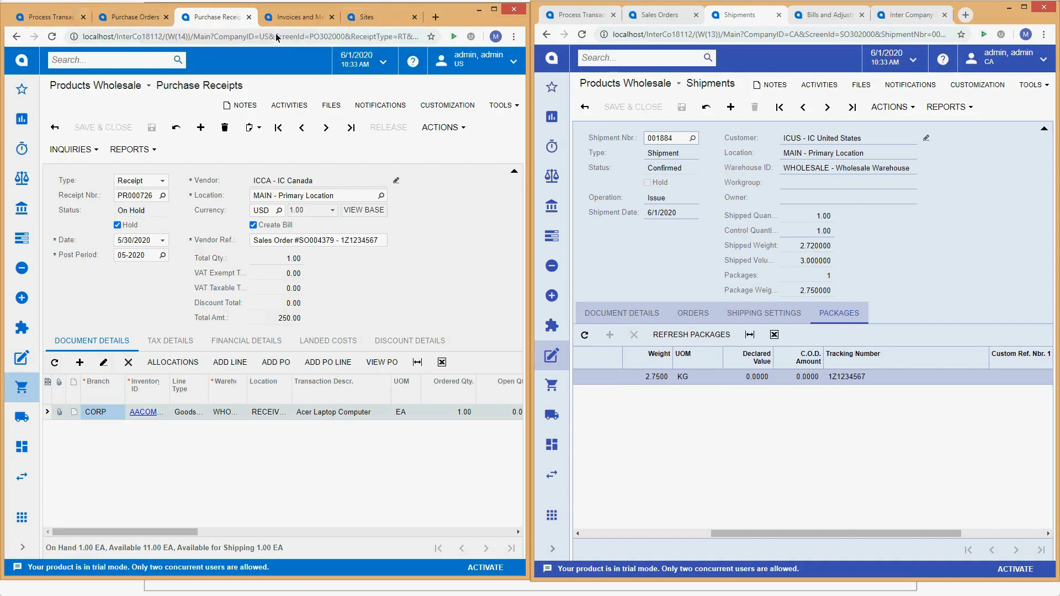
Bring up the US Invoices and Memos and CA Bills and Adjustments lists and reload the US Process Transactions page
{"action": "left_click", "coordinate": [307, 22]}
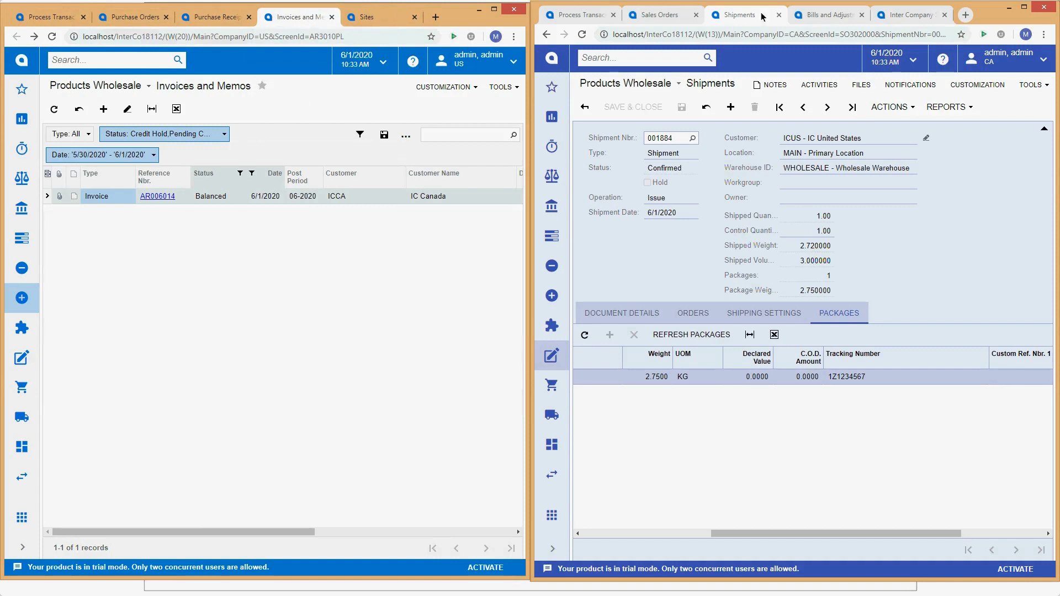
{"action": "left_click", "coordinate": [817, 16]}
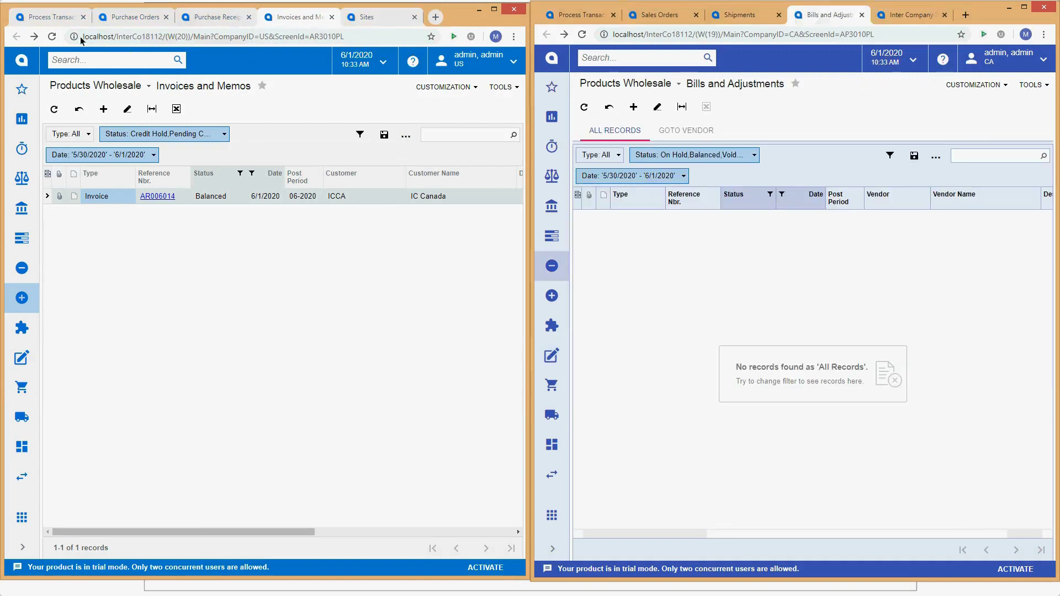
{"action": "left_click", "coordinate": [36, 16]}
{"action": "left_click", "coordinate": [52, 37]}
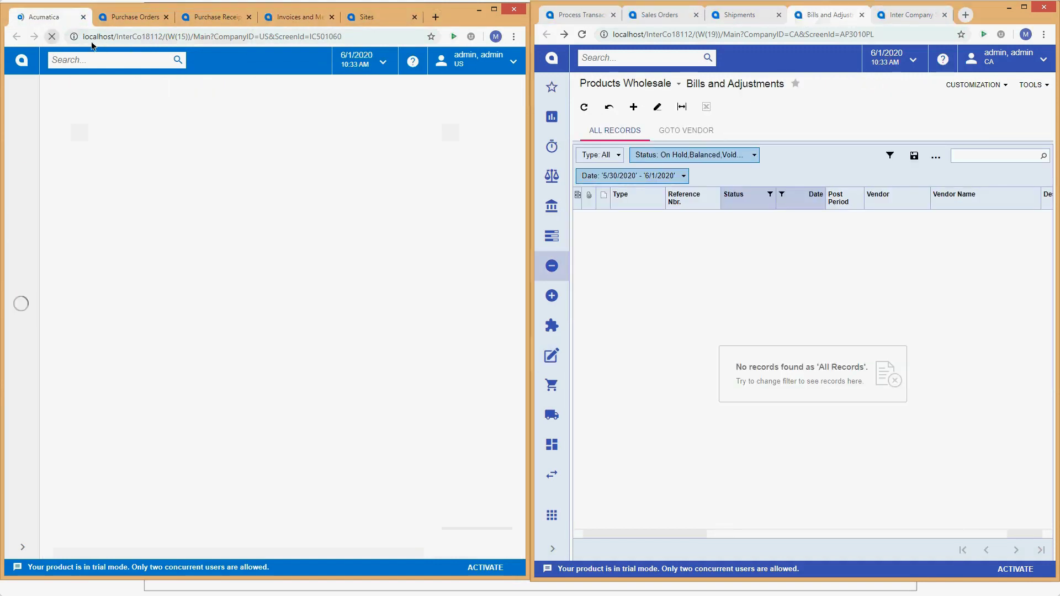
Open the balanced IC Canada invoice in the US company and release it
{"action": "left_click", "coordinate": [298, 20]}
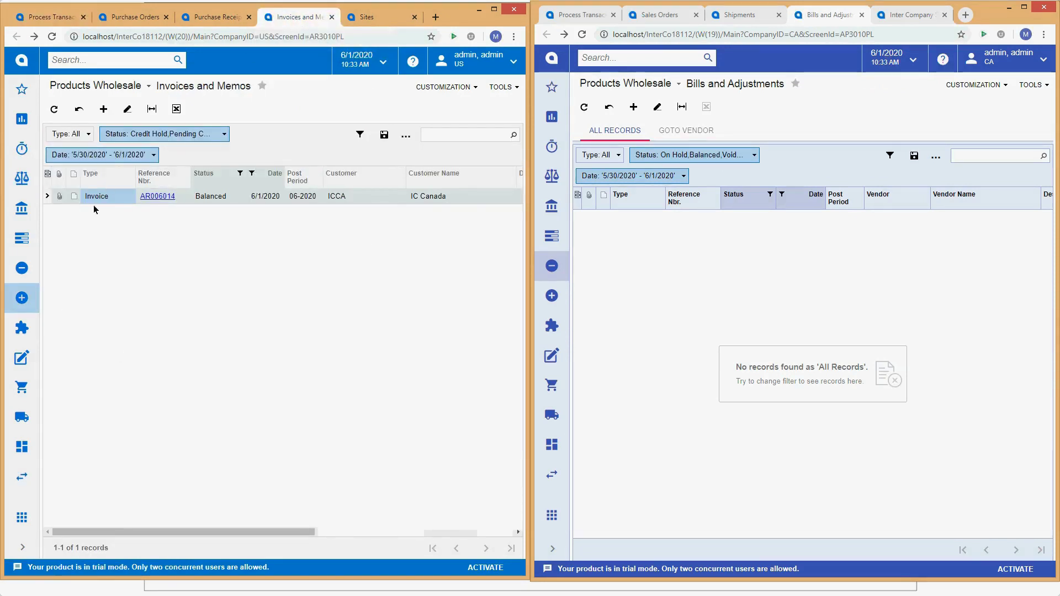
{"action": "left_click", "coordinate": [161, 197]}
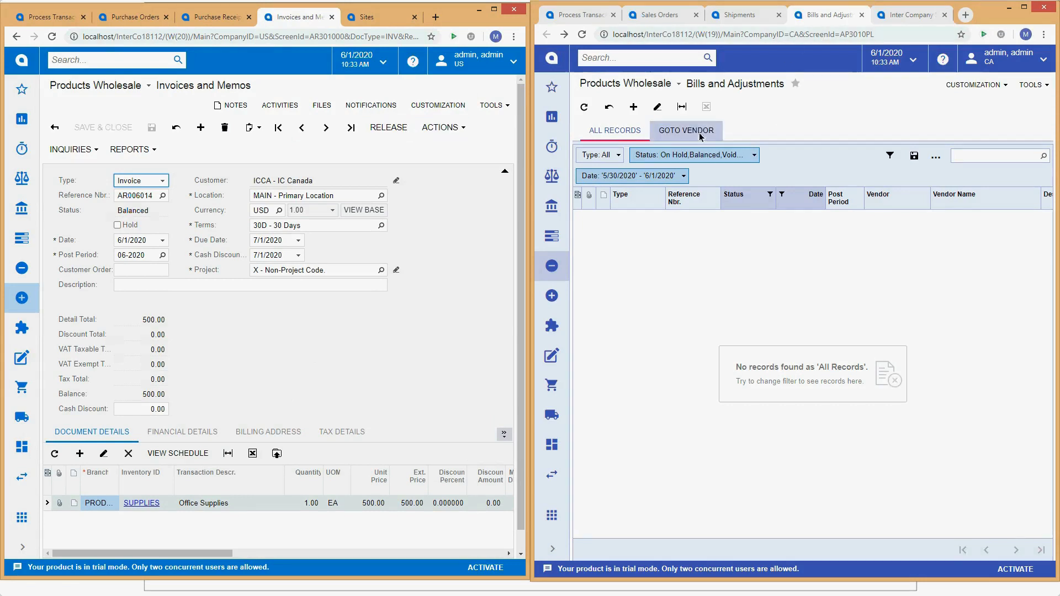
{"action": "left_click", "coordinate": [609, 107]}
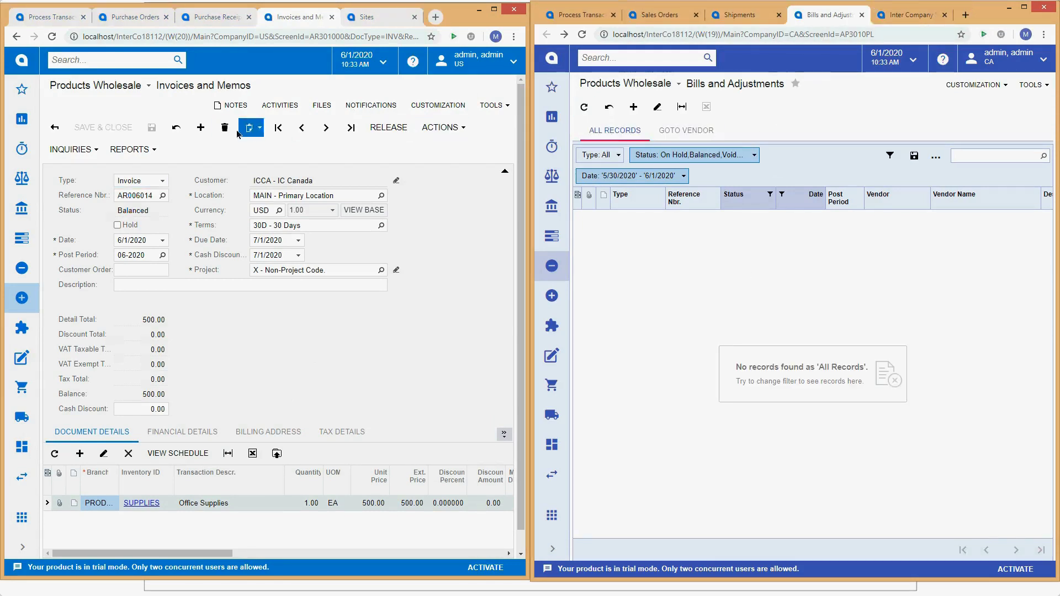
{"action": "left_click", "coordinate": [388, 127]}
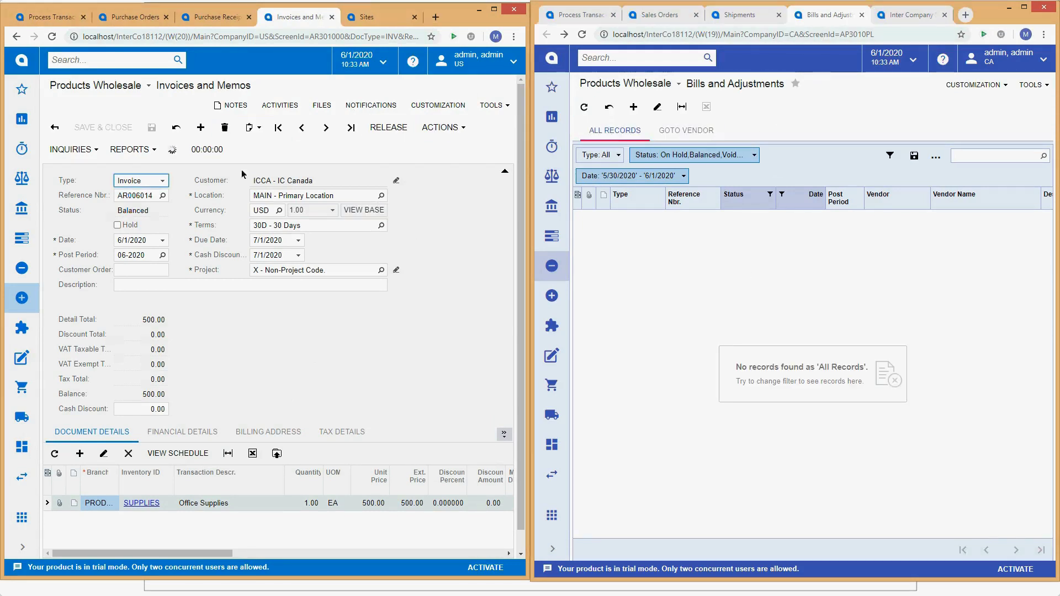
Examine the source and destination details of the ARInvoice record in the US company's Process Transactions list
{"action": "left_click", "coordinate": [63, 17]}
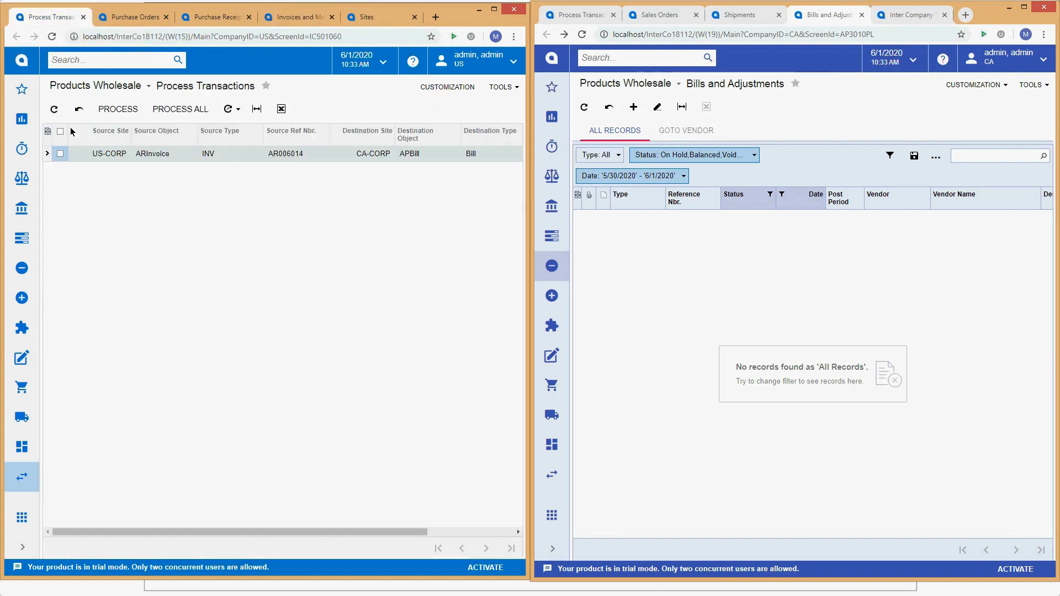
{"action": "left_click", "coordinate": [119, 159]}
{"action": "left_click", "coordinate": [156, 159]}
{"action": "left_click", "coordinate": [303, 155]}
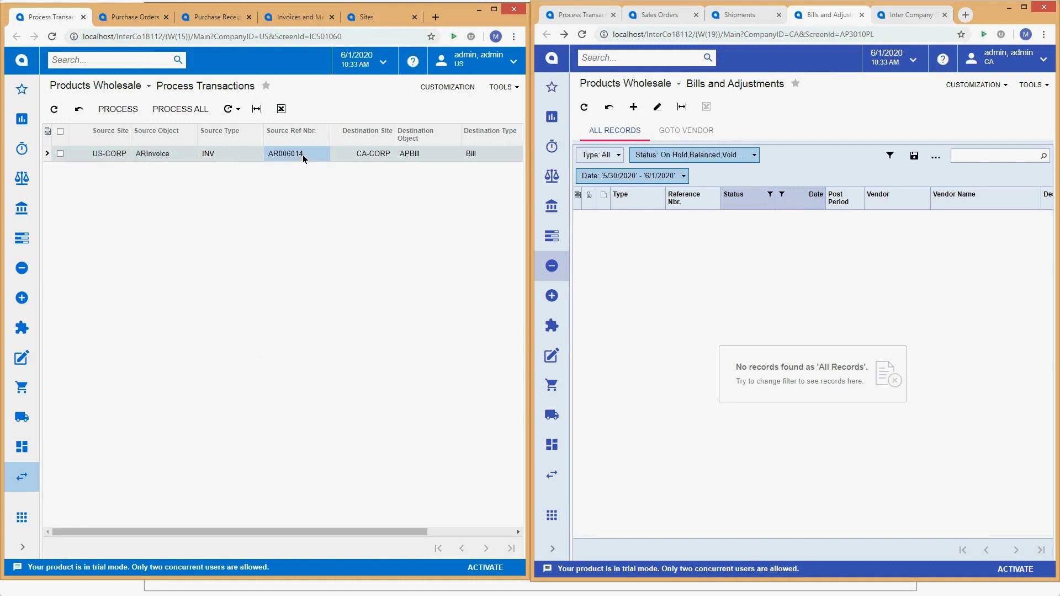
{"action": "left_click", "coordinate": [370, 156]}
{"action": "left_click", "coordinate": [429, 160]}
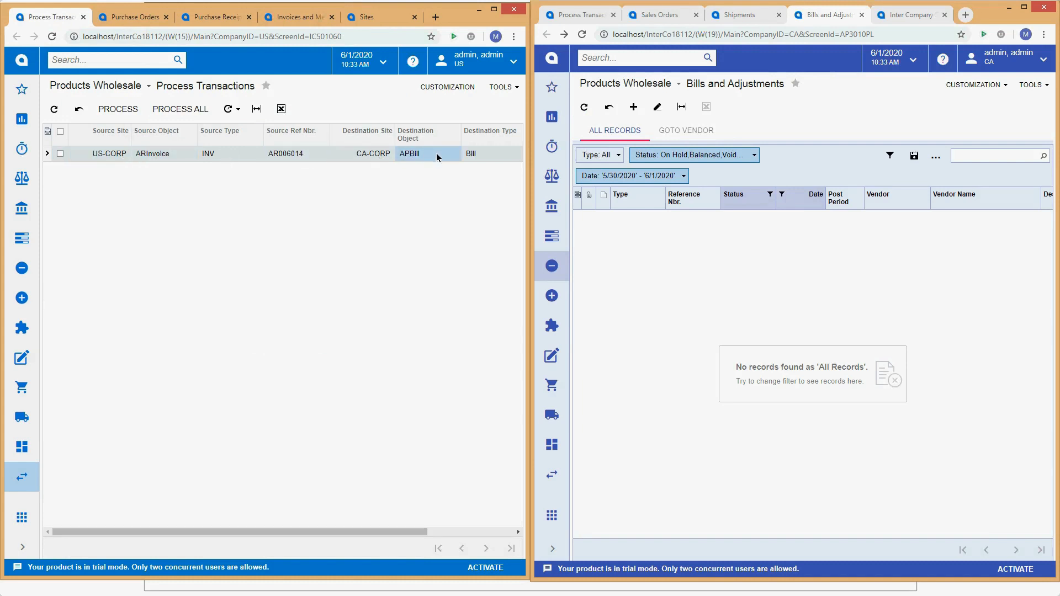
{"action": "left_click", "coordinate": [491, 155]}
{"action": "left_click_drag", "start_coordinate": [369, 531], "coordinate": [455, 522]}
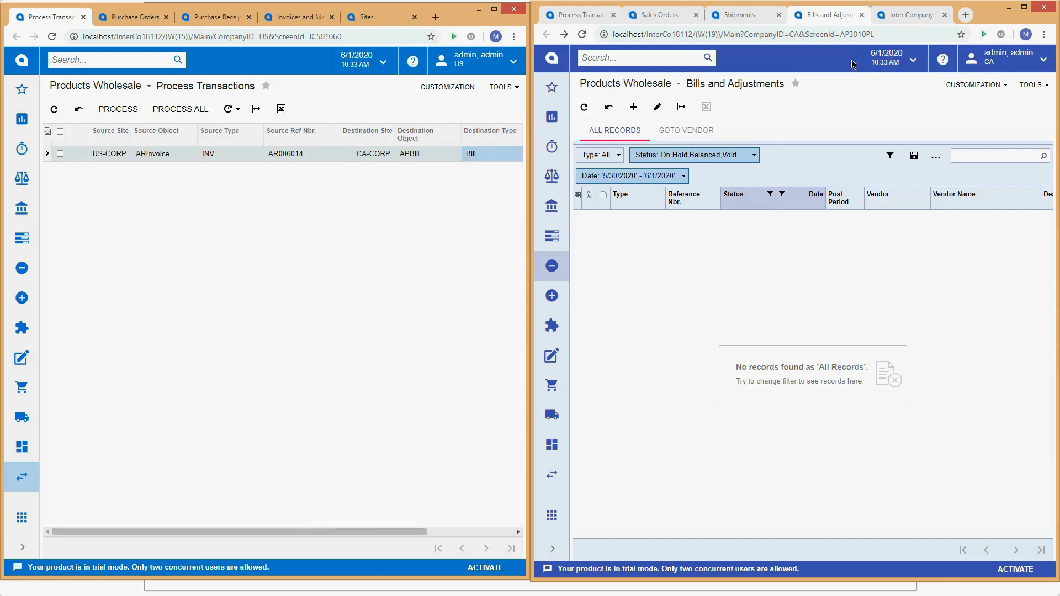
Process all pending transactions in the US company and refresh the CA company's Bills and Adjustments list
{"action": "left_click", "coordinate": [584, 107]}
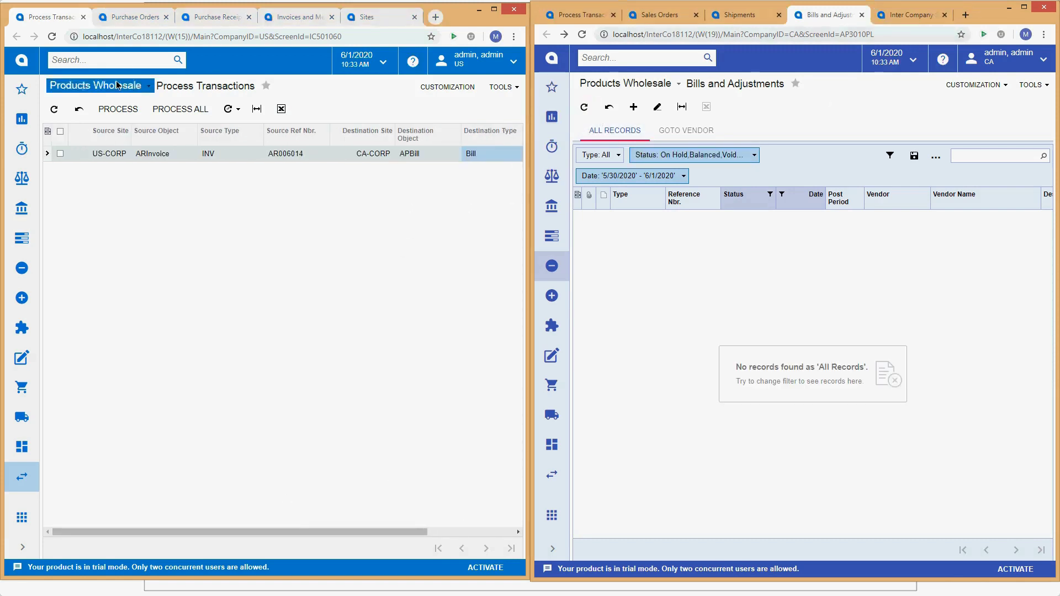
{"action": "left_click", "coordinate": [180, 109]}
{"action": "left_click", "coordinate": [584, 107]}
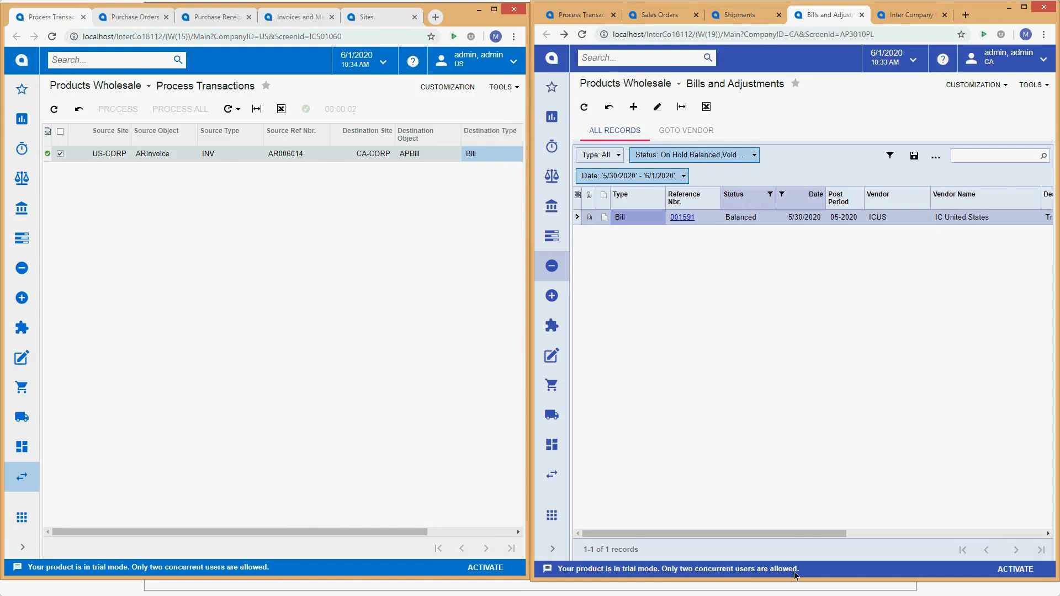
Compare the CA bill's description and vendor reference with the source reference number of the US invoice
{"action": "left_click_drag", "start_coordinate": [798, 538], "coordinate": [951, 530]}
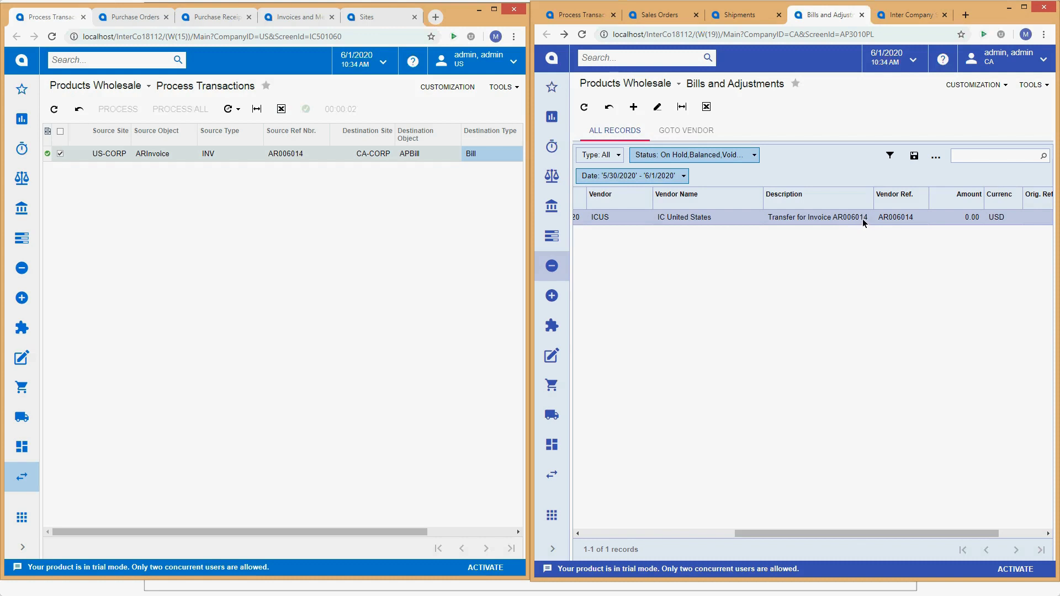
{"action": "left_click", "coordinate": [304, 157]}
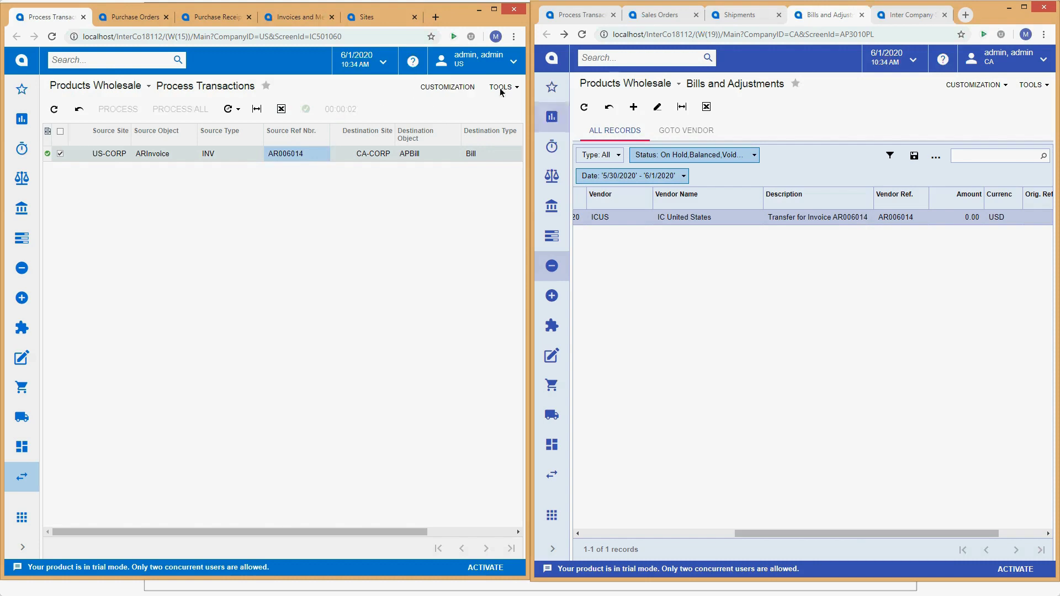
{"action": "left_click", "coordinate": [832, 142]}
{"action": "scroll", "coordinate": [868, 533], "scroll_direction": "left", "scroll_amount": 5}
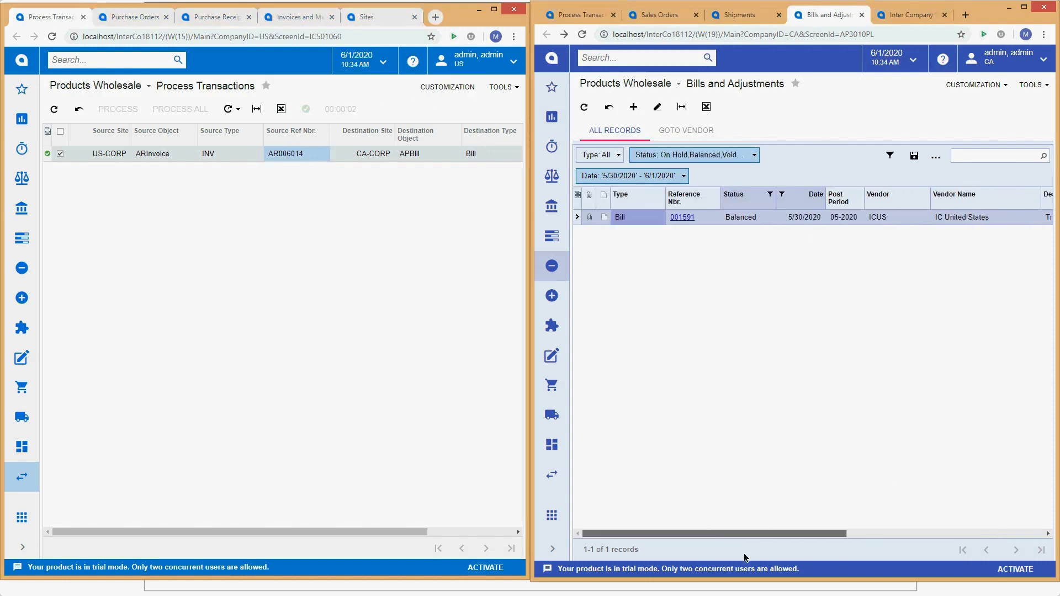